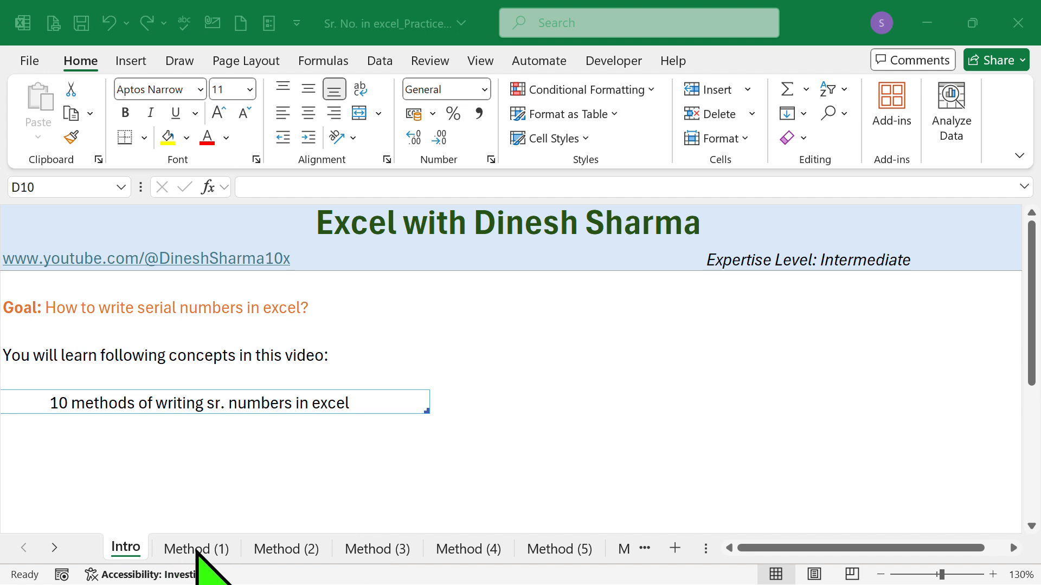
Step: On the Method (1) sheet, enter the serial numbers 1 to 5 individually in cells A2 through A6
click(196, 550)
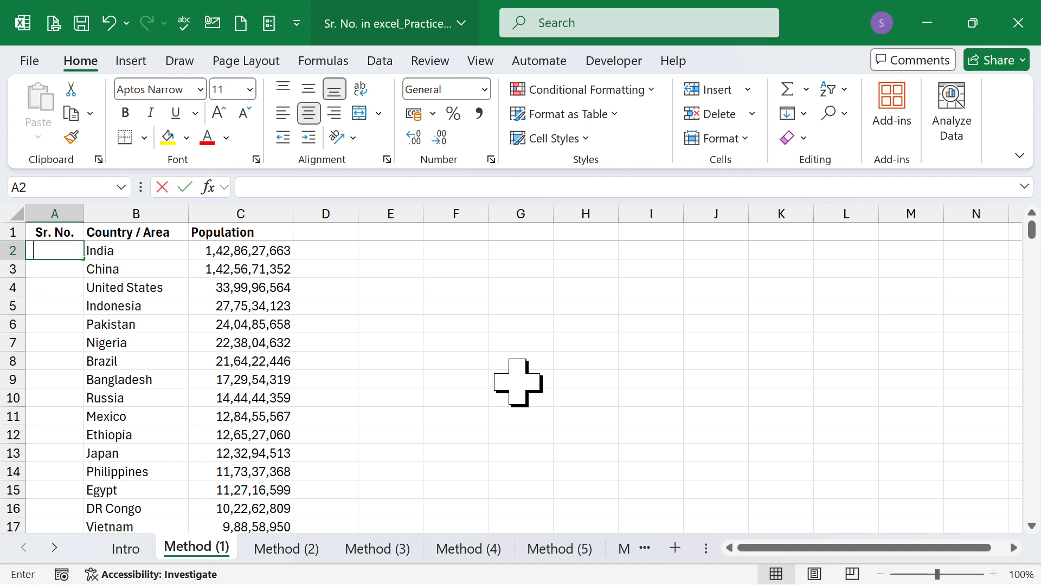
text(1)
key(Return)
text(2)
key(Return)
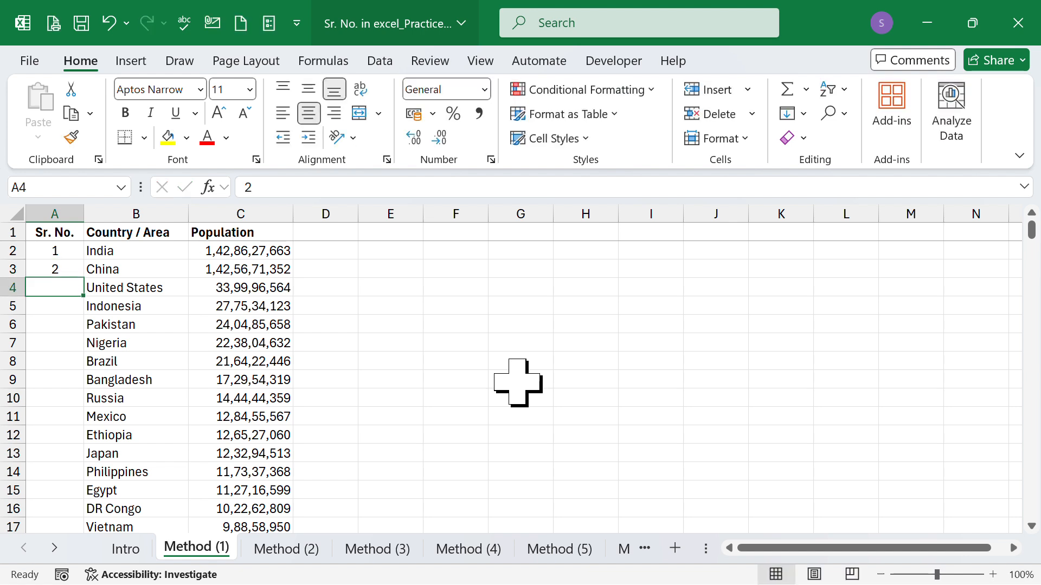
text(3)
key(Return)
text(4)
key(Return)
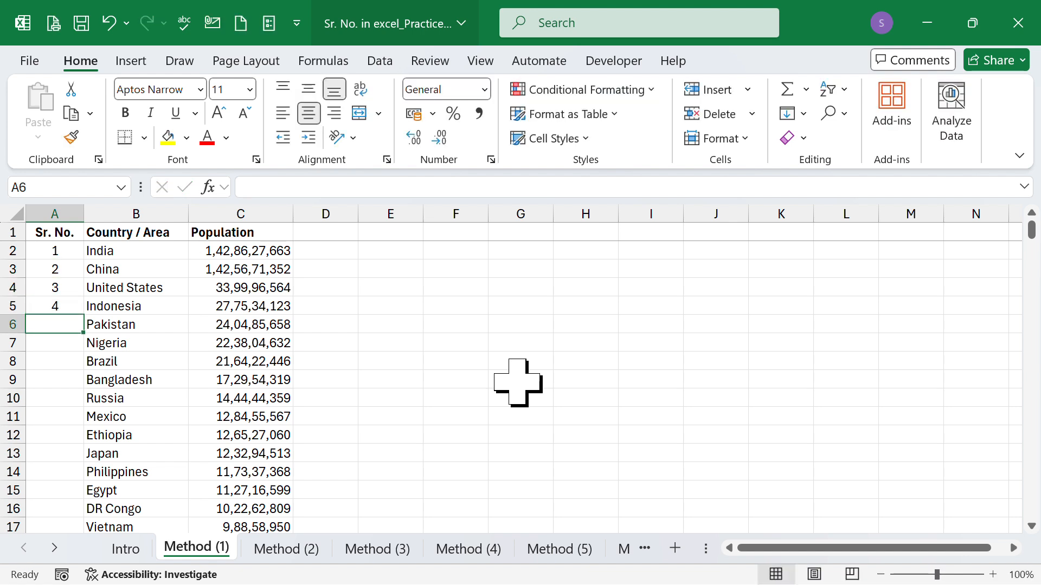
text(5)
key(Return)
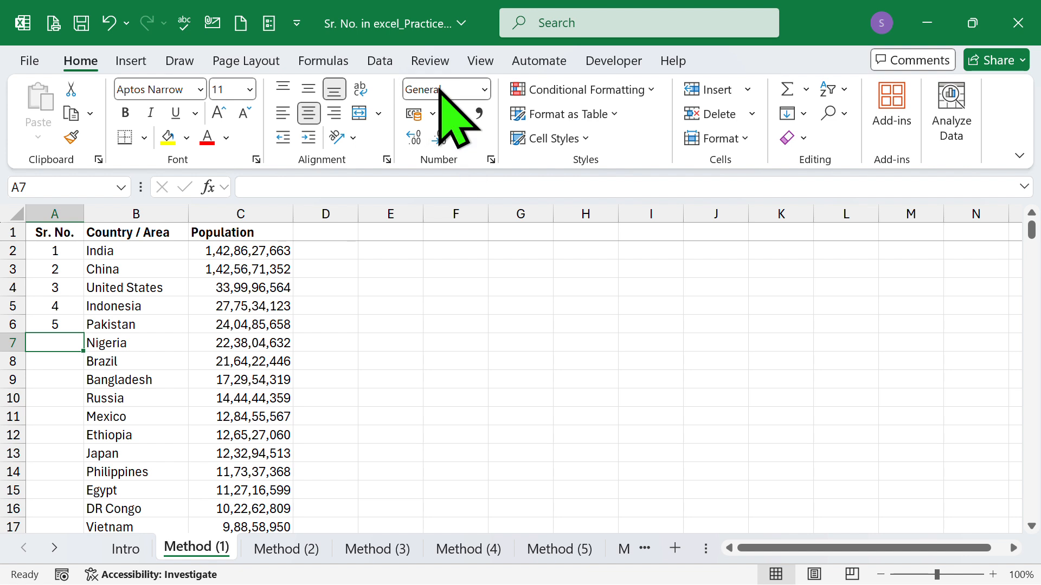
Step: On the Method (2) sheet, enter 1 in cell A2 and the formula =A2+1 in cell A3
click(304, 550)
click(304, 550)
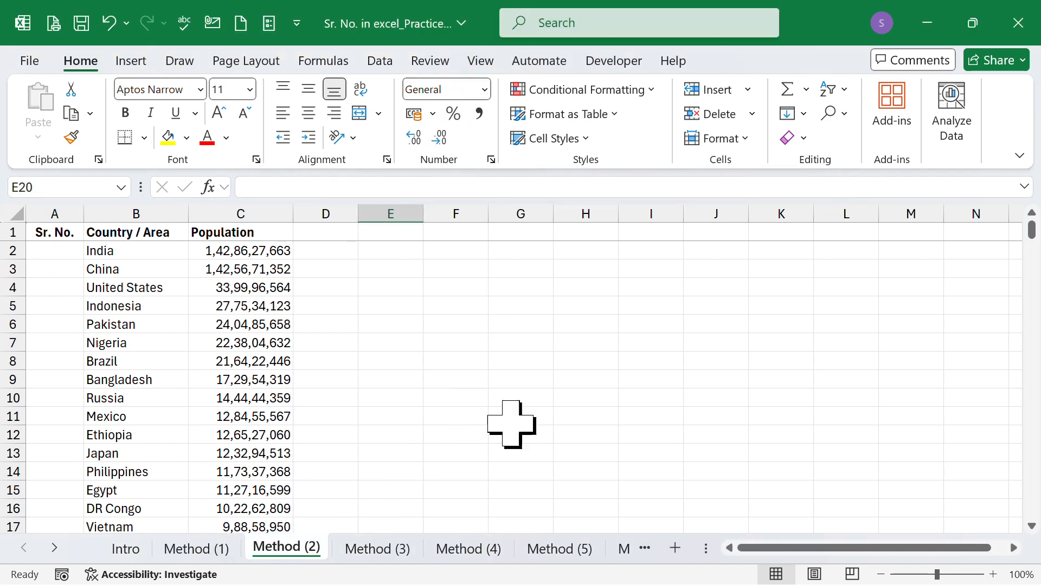
click(50, 251)
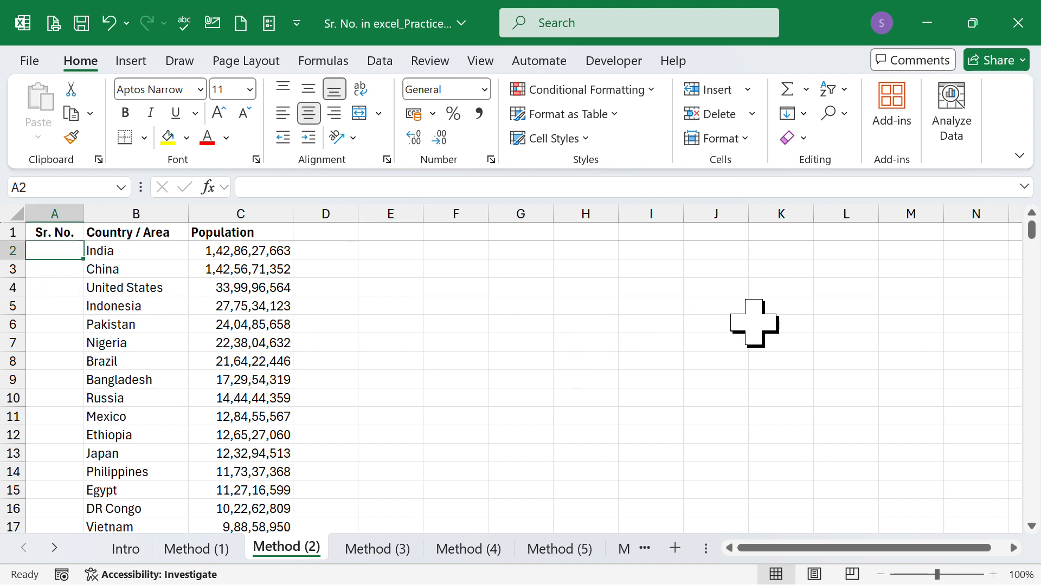
text(1)
key(Return)
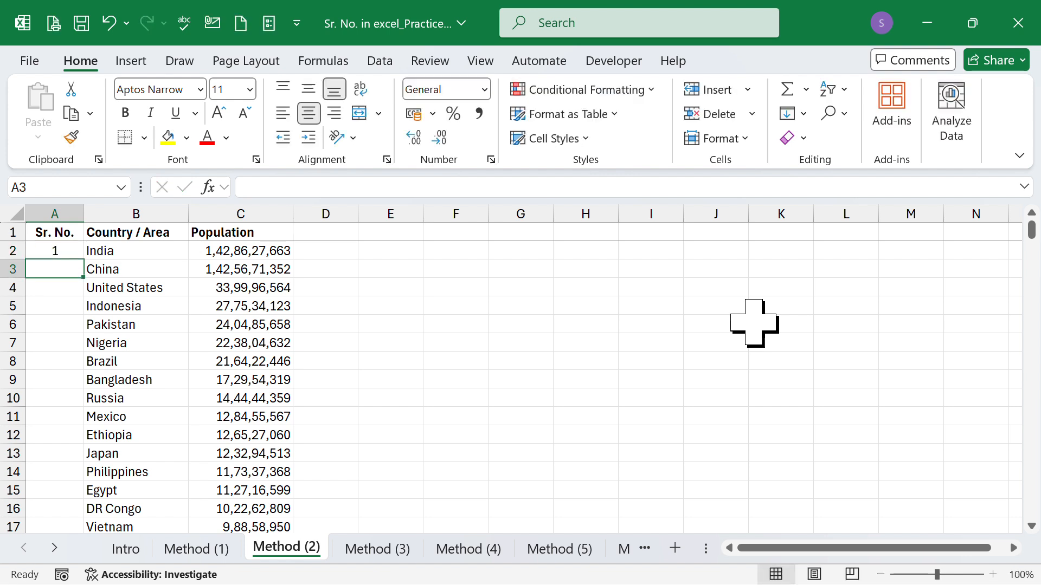
text(=)
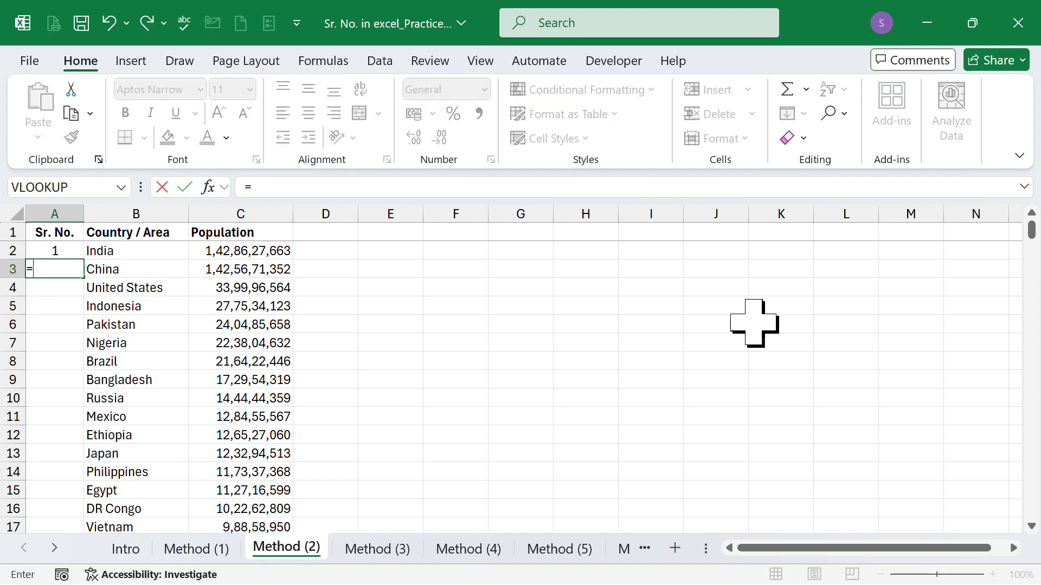
key(Up)
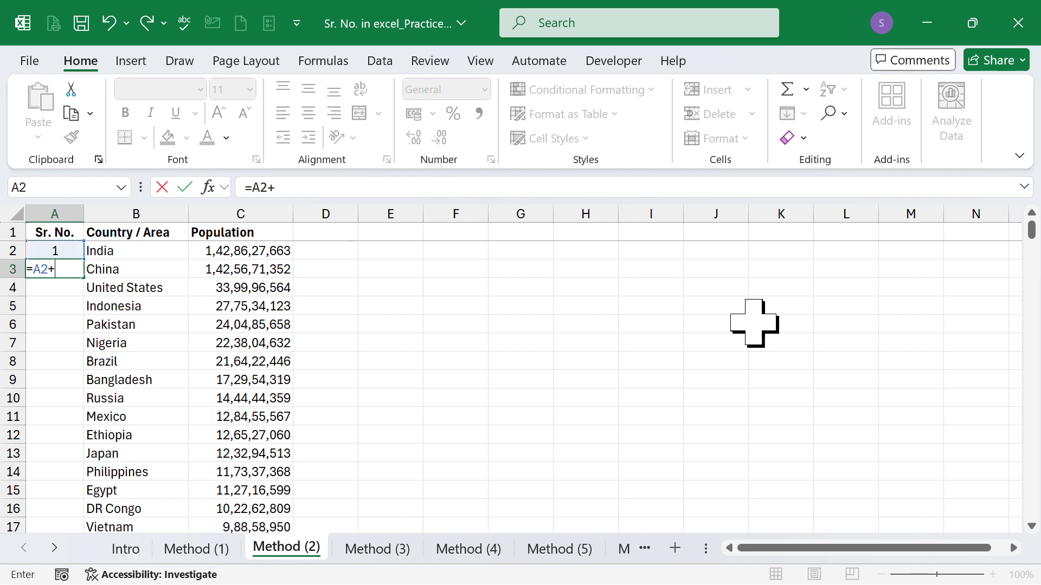
key(Return)
Step: Fill the formula in A3 down alongside the country list and check the copied formulas in A4, A9 and A12
key(Up)
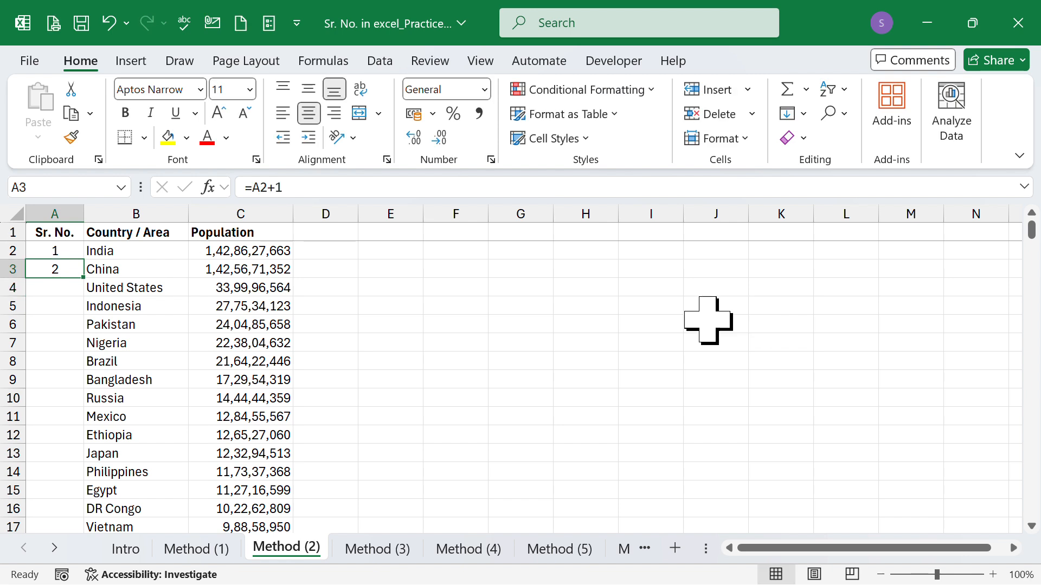
double_click(84, 281)
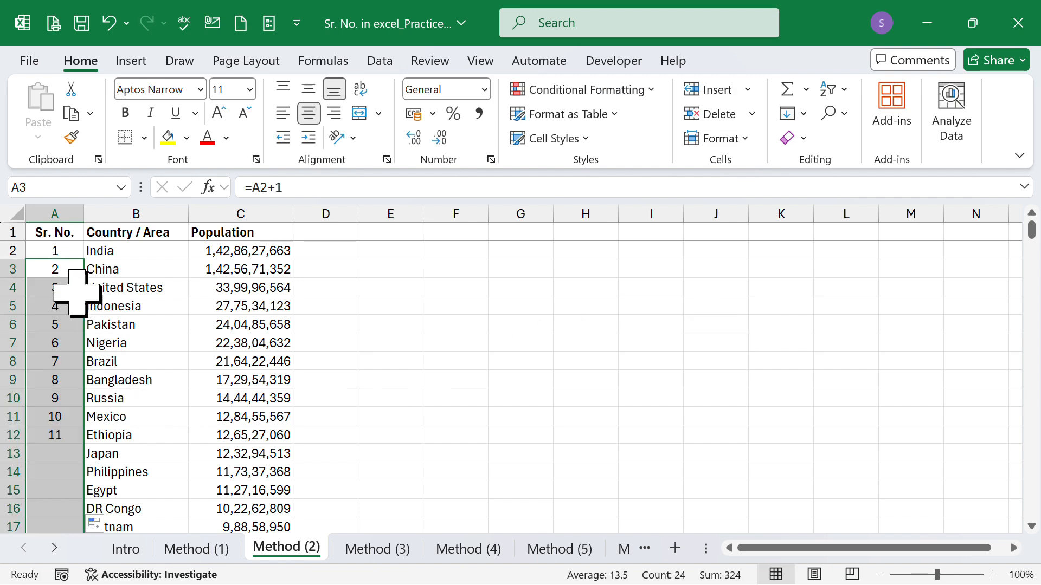
click(47, 287)
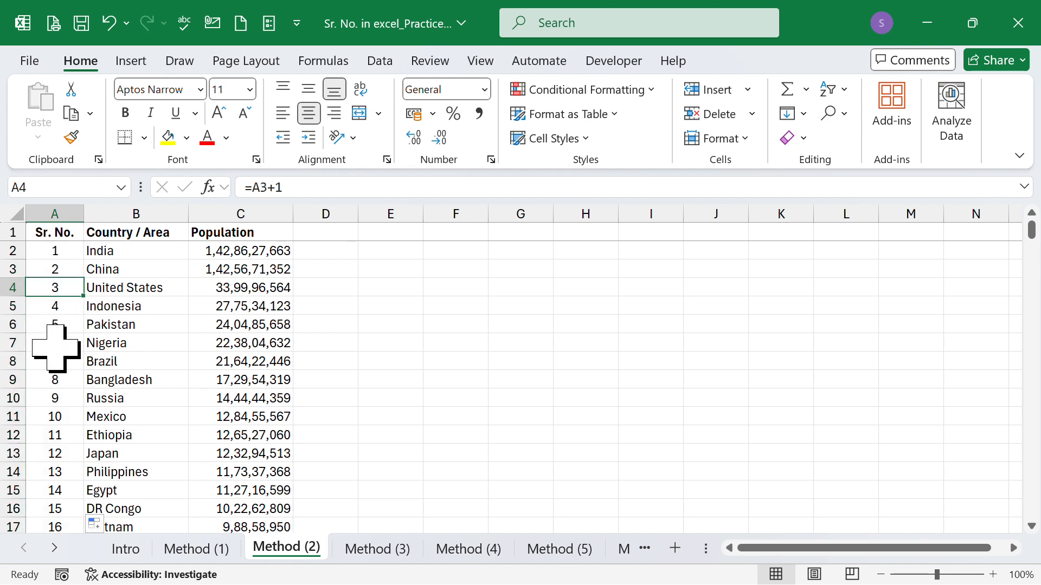
click(59, 379)
click(50, 441)
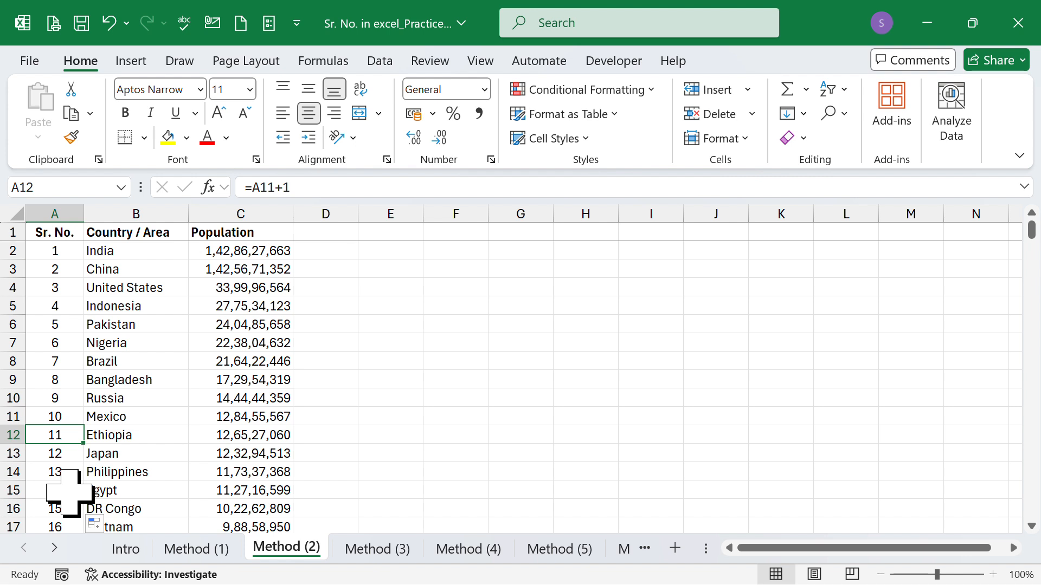
Step: On the Method (3) sheet, enter 1 in cell A2 as the first serial number
click(371, 548)
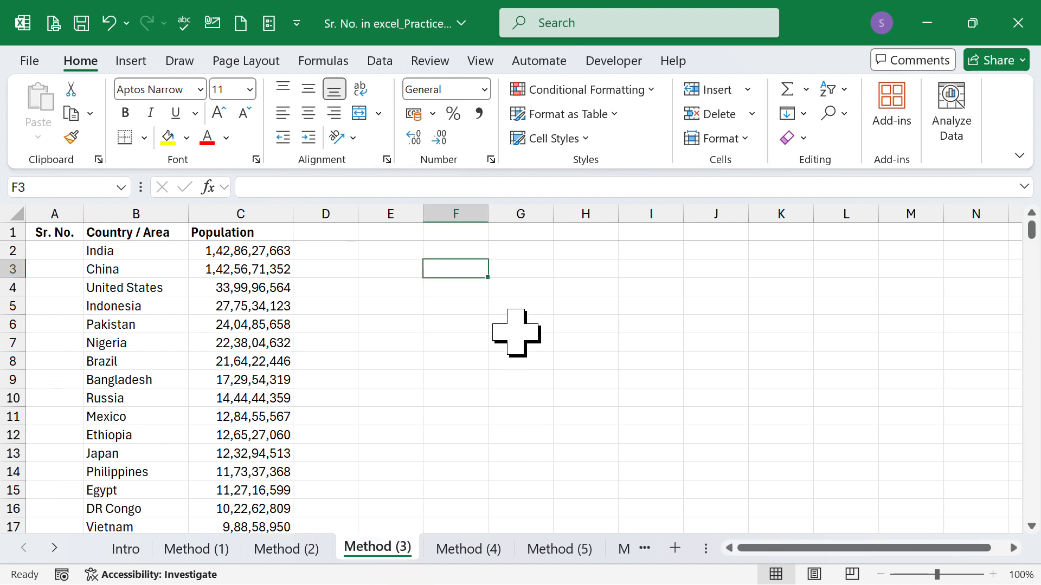
click(57, 251)
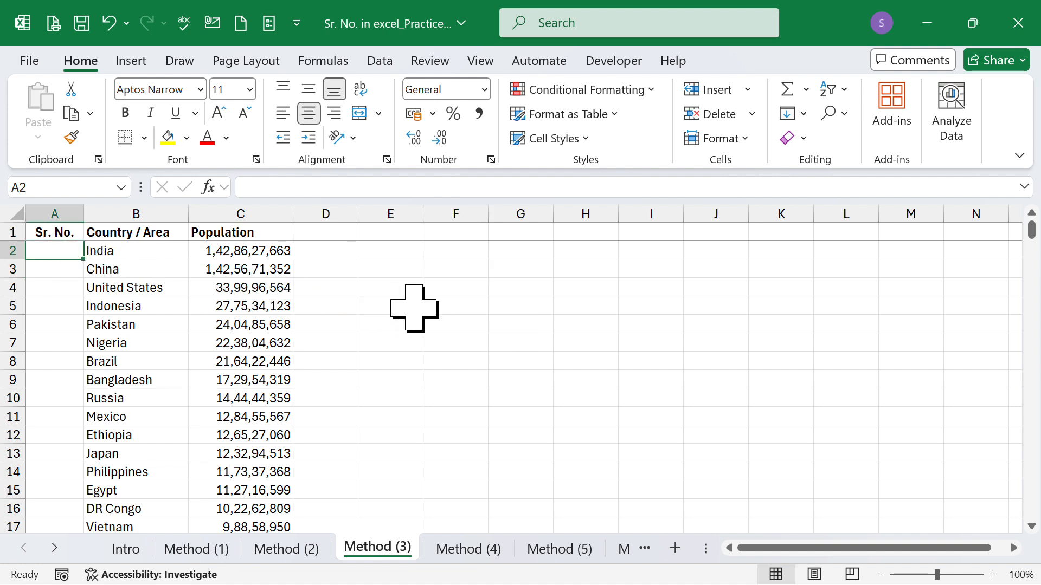
text(1)
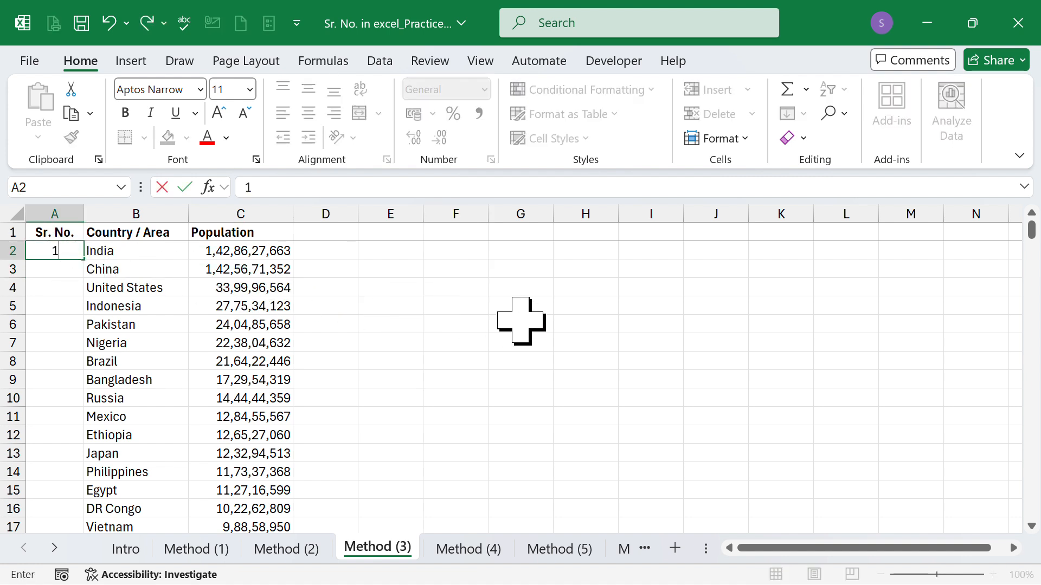
key(Return)
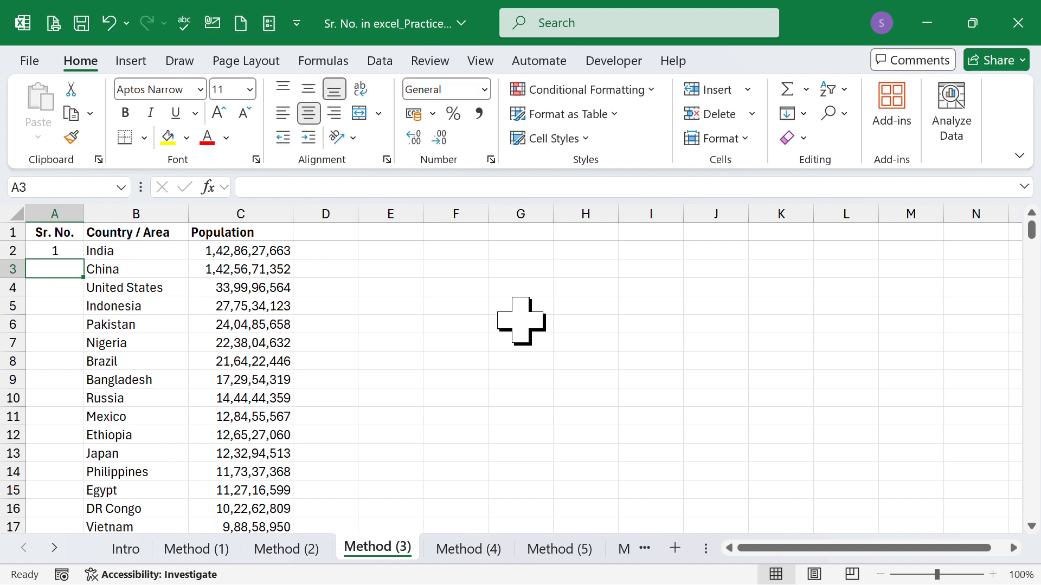
Step: Extend the single number in A2 as a series increasing by one down to A26
click(66, 251)
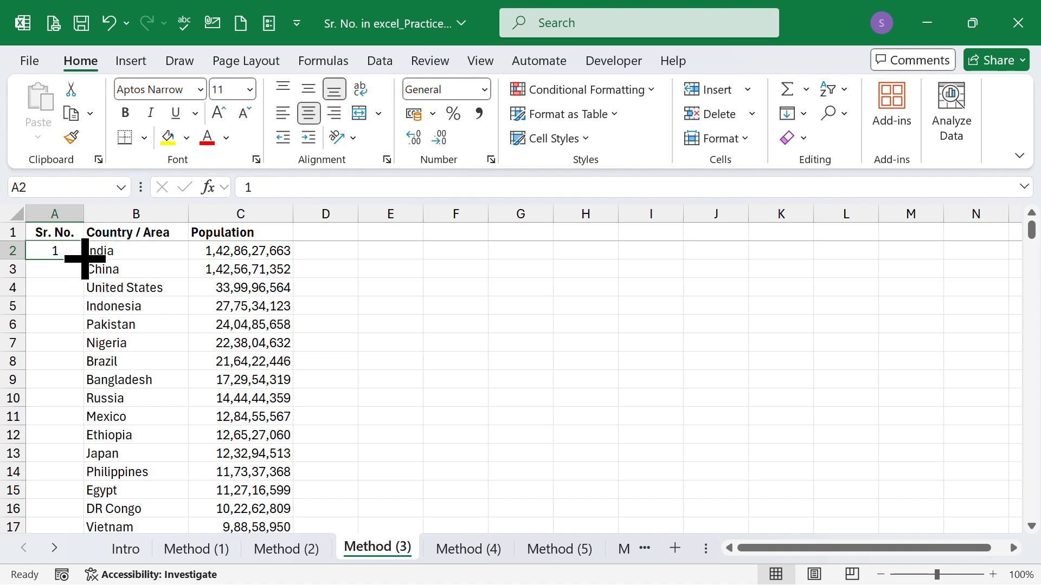
drag(84, 258, 69, 495)
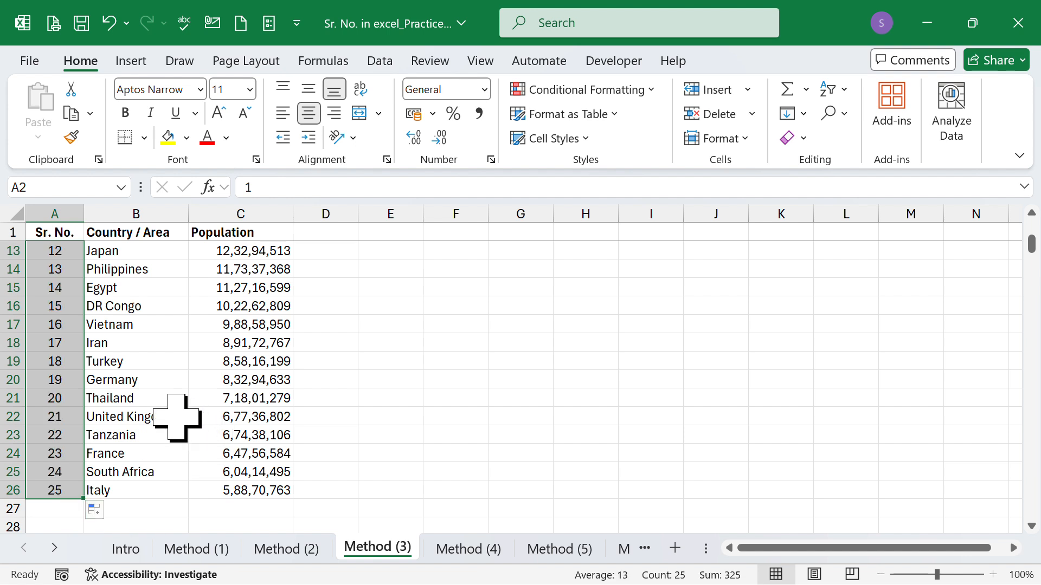
scroll(177, 418, up, 4)
click(154, 290)
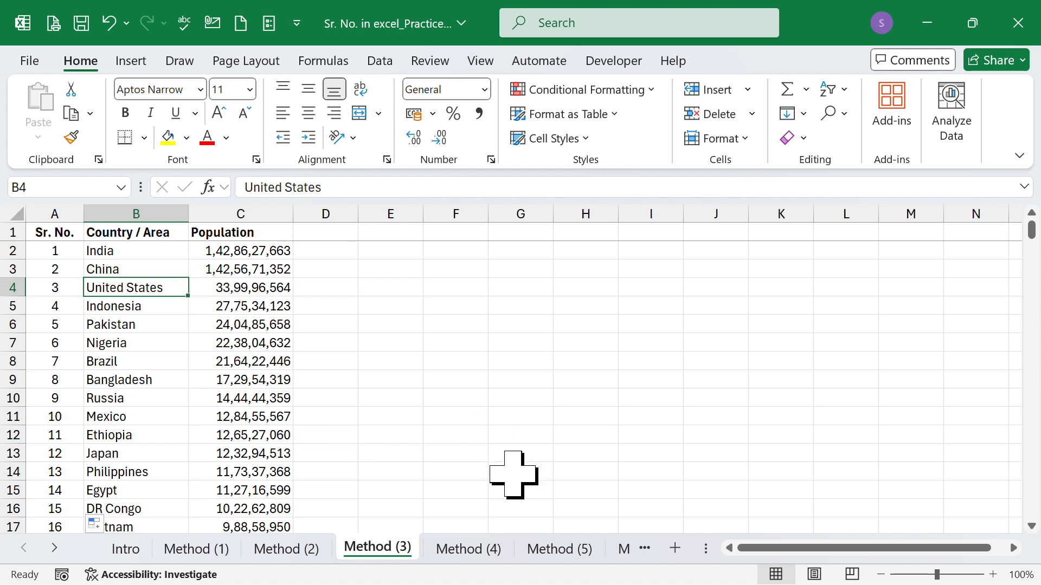
Step: On the Method (4) sheet, enter 1 in cell A2 and 2 in cell A3
click(489, 550)
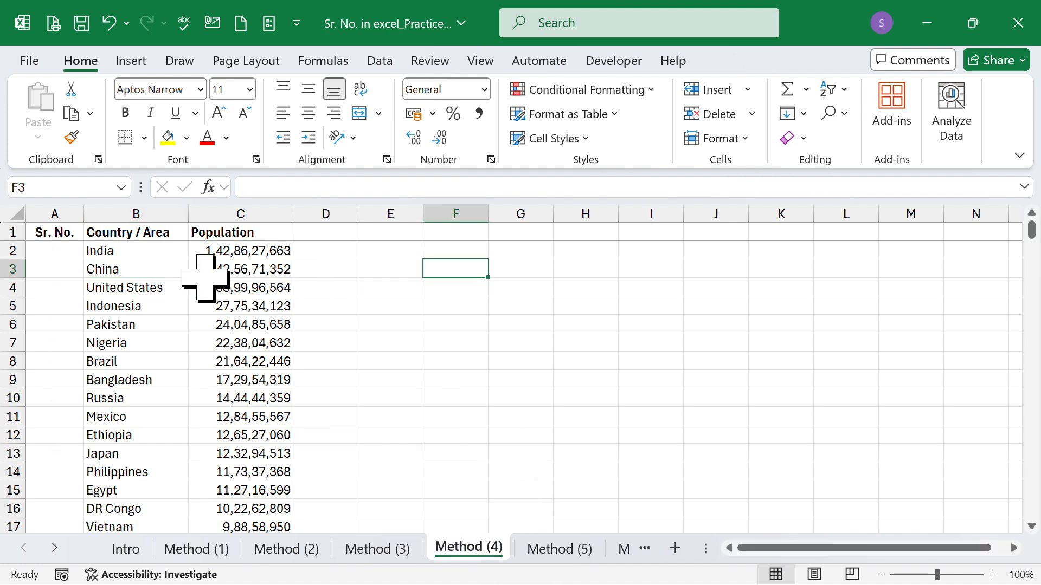
click(71, 251)
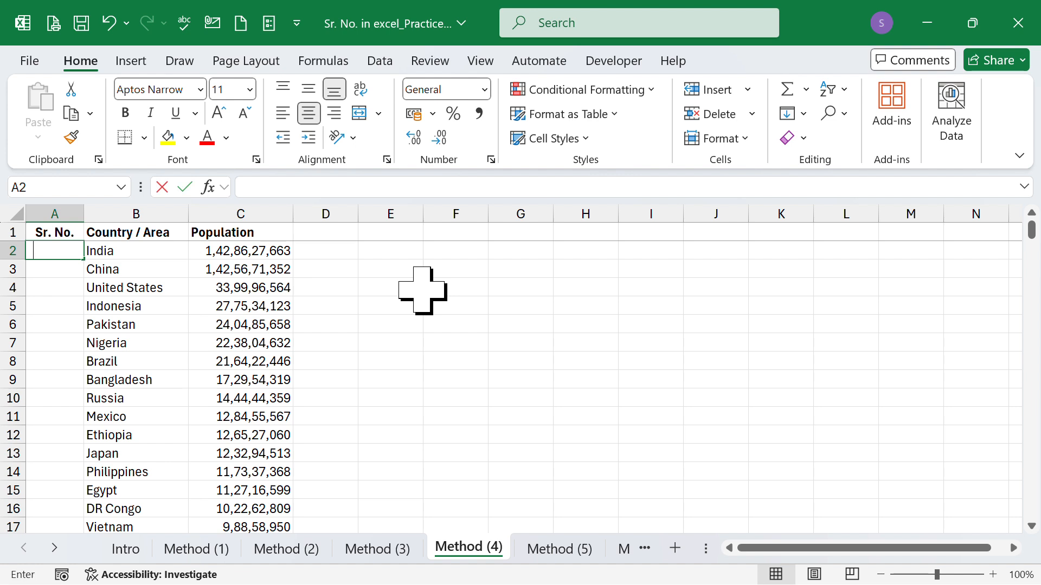
text(1)
key(Return)
text(2)
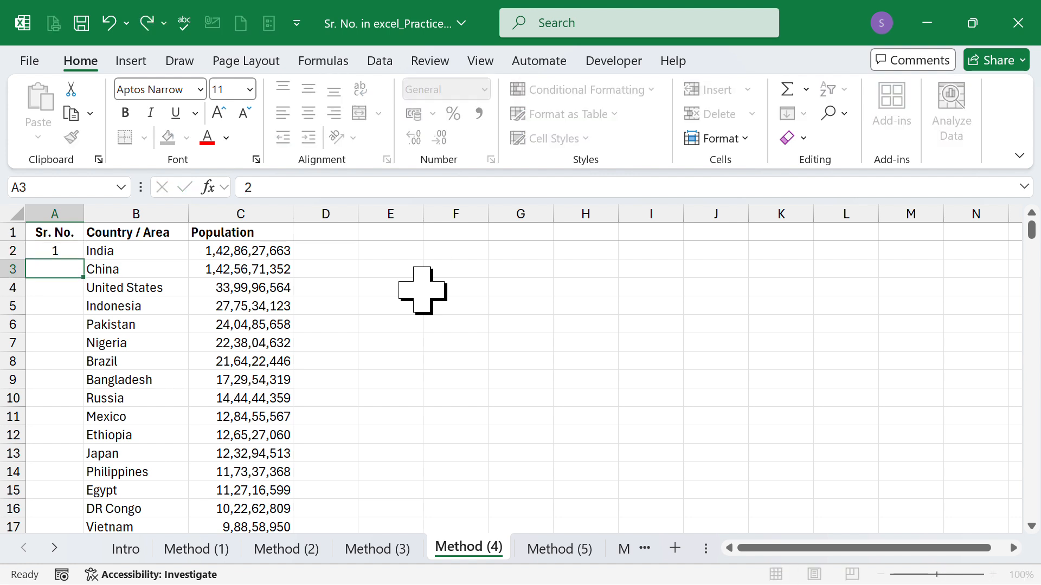
key(Return)
Step: Select A2:A3 and auto-fill their number pattern down to the last country row, then check the filled column
key(Up)
key(shift+Up)
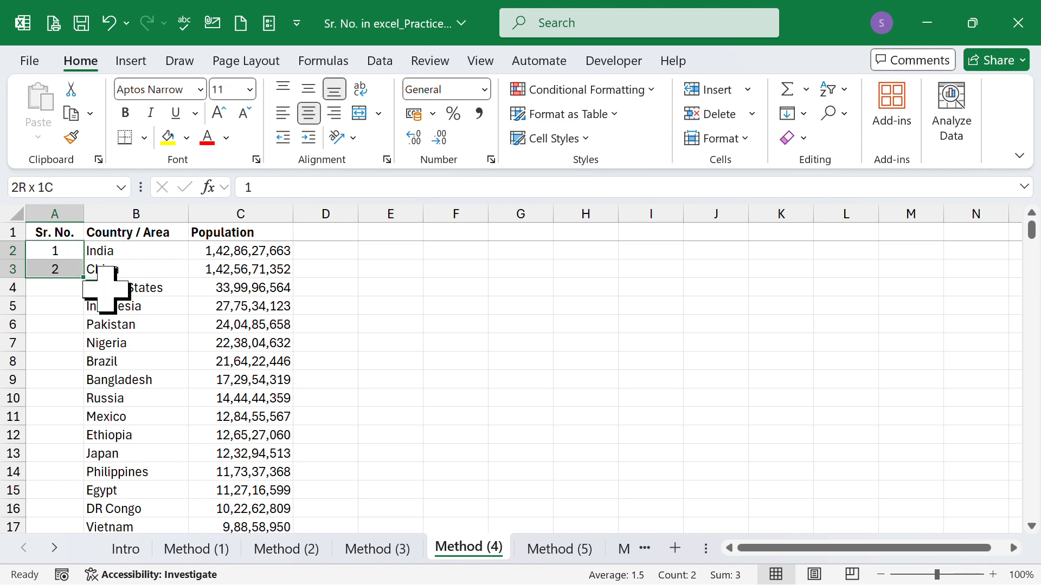
ctrl+scroll(54, 285, up, 6)
ctrl+scroll(123, 301, up, 1)
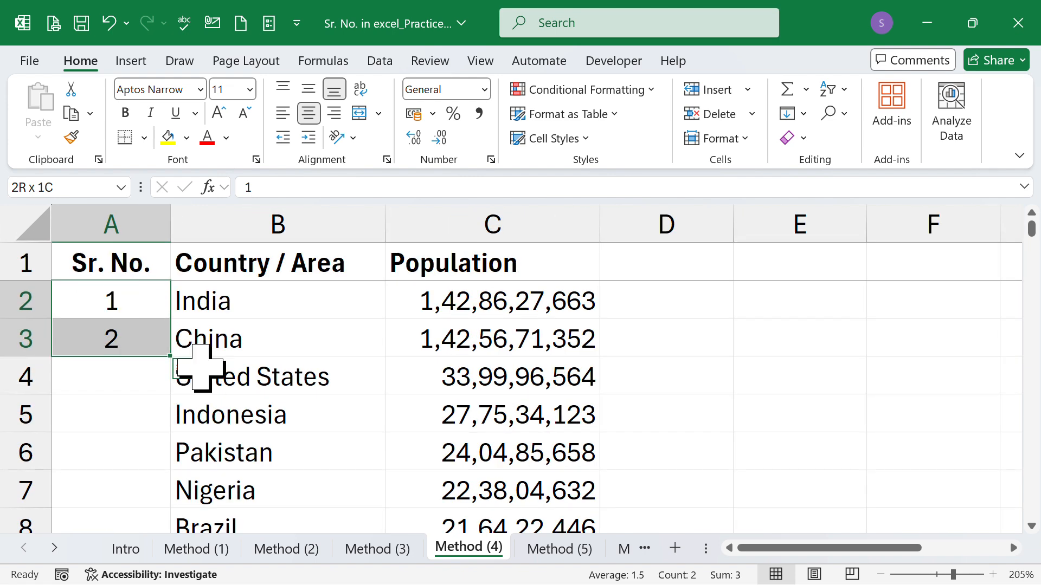
double_click(174, 357)
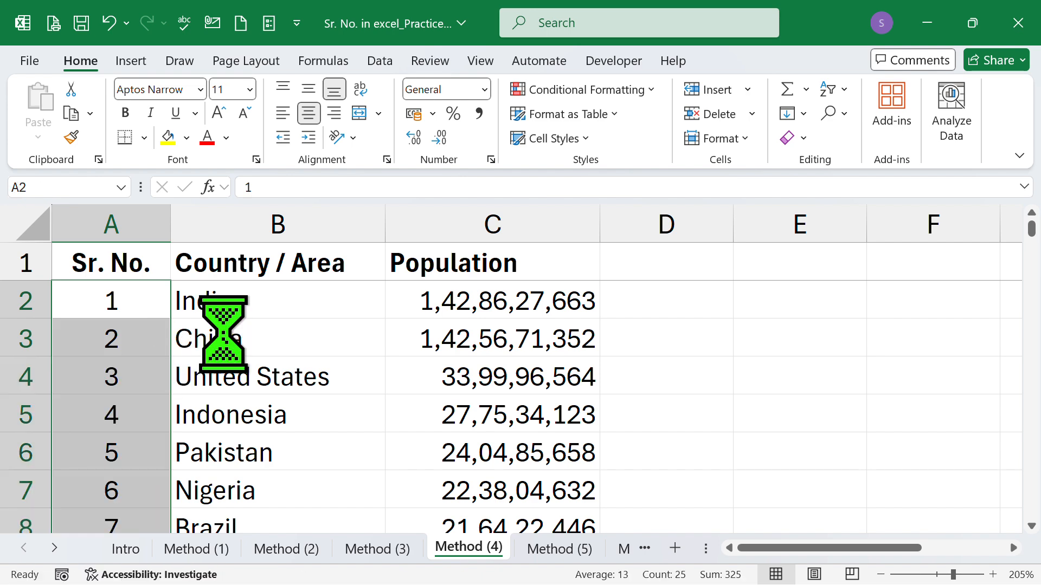
ctrl+scroll(222, 332, down, 5)
scroll(220, 333, down, 3)
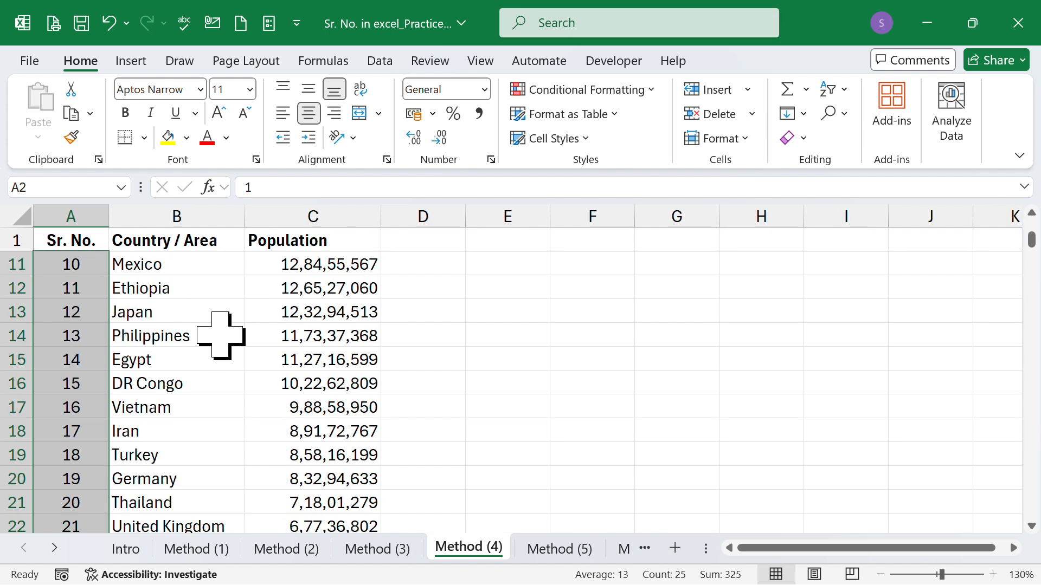
scroll(220, 336, down, 3)
scroll(220, 335, up, 6)
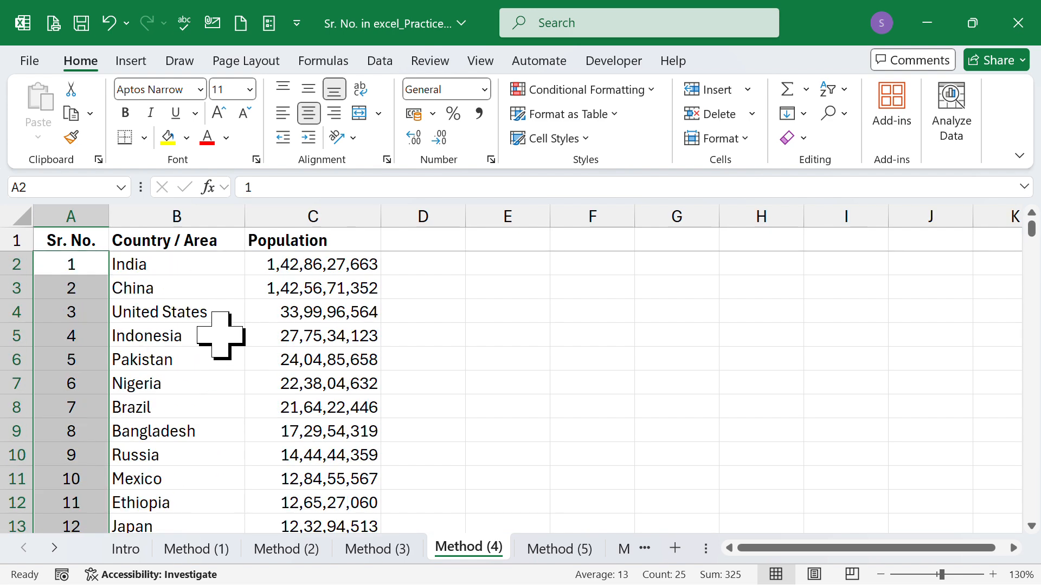
click(219, 301)
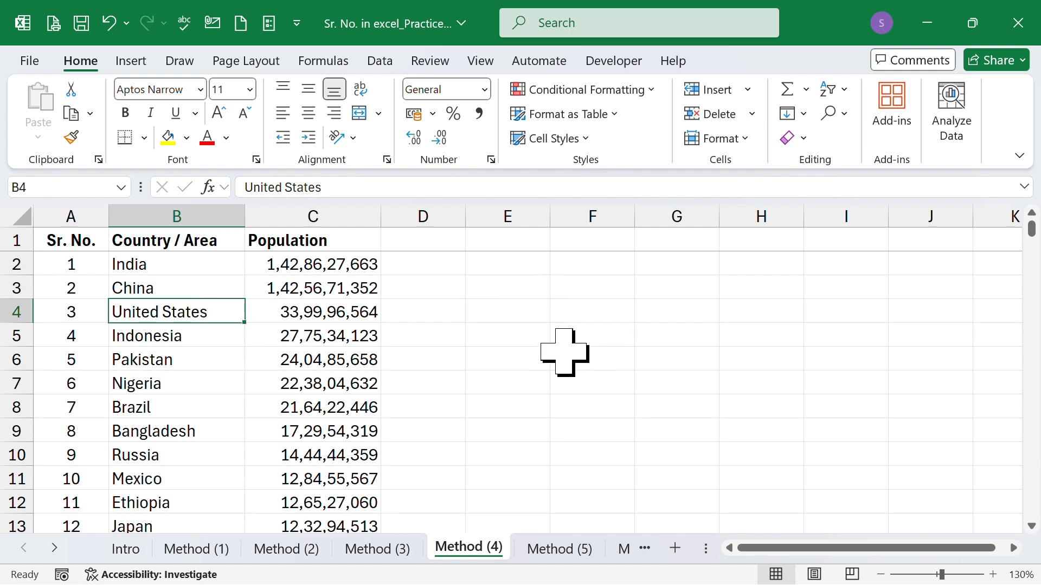
Step: On the Method (5) sheet, enter 1 in cell A2
key(ctrl+Page_Down)
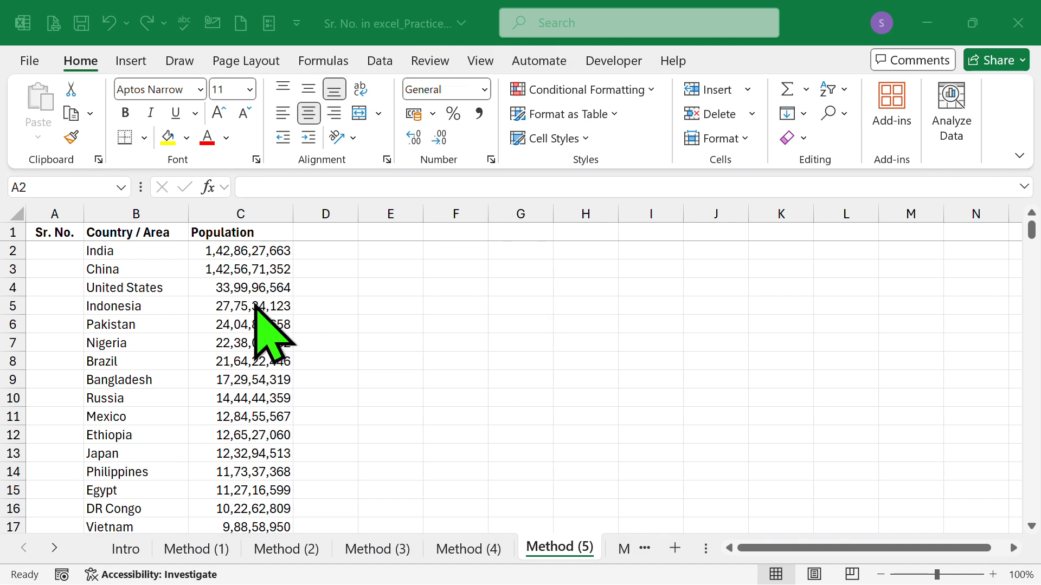
click(55, 276)
text(=)
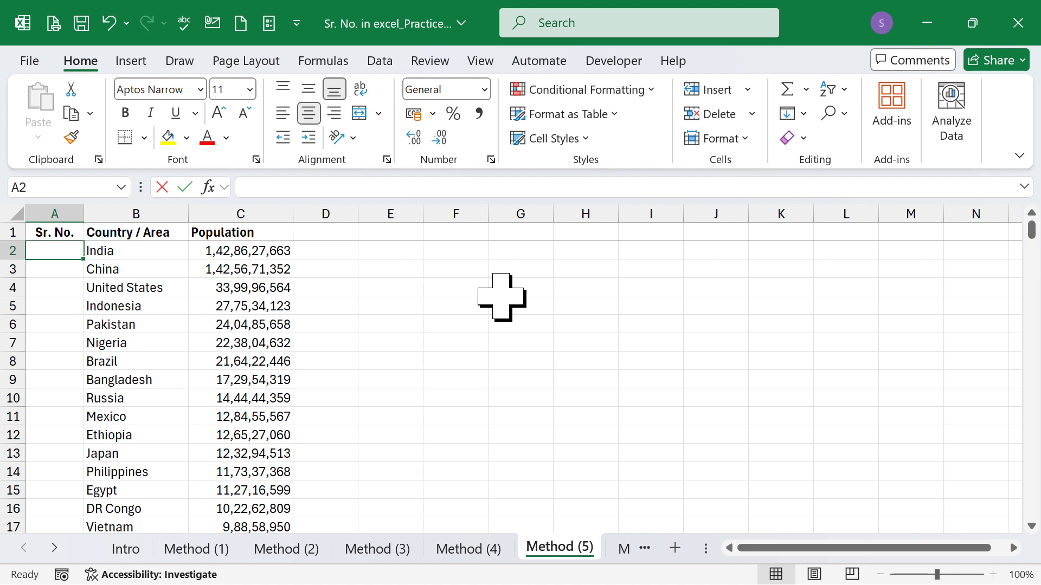
key(Return)
Step: Auto-fill the 1 in cell A2 down to the last country row and check the filled column
key(Up)
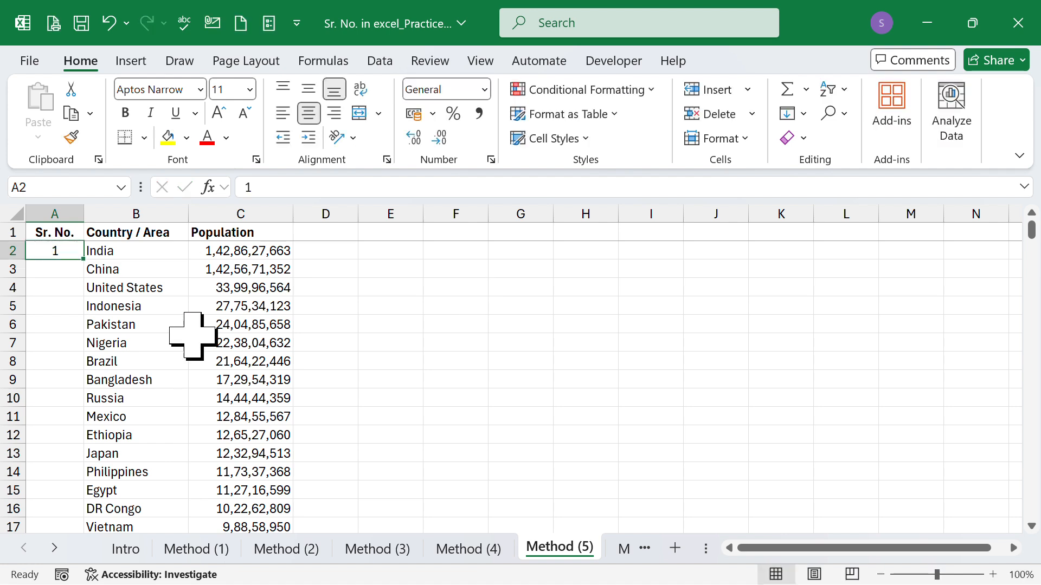
double_click(85, 260)
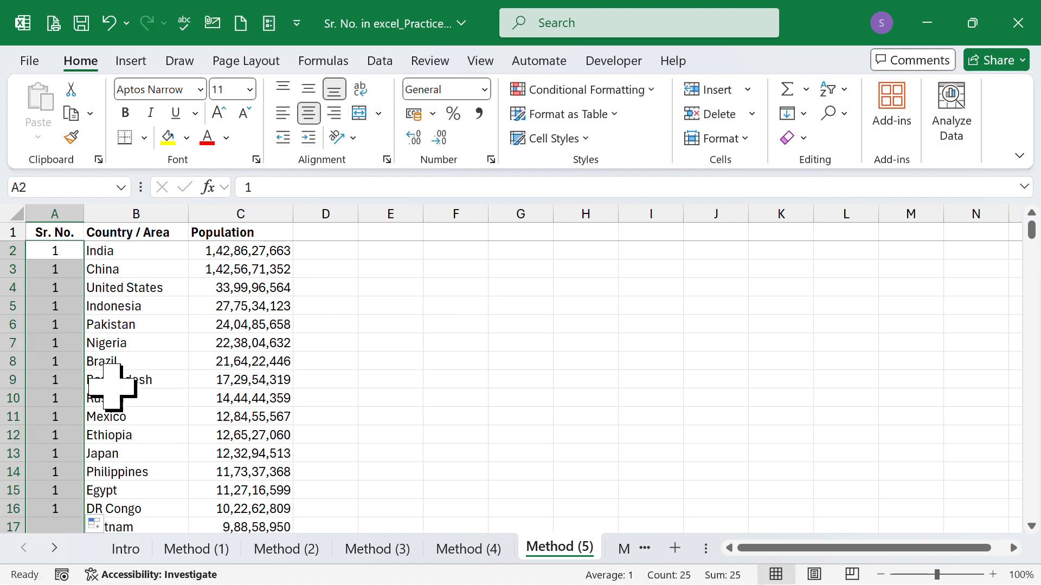
scroll(114, 402, down, 7)
scroll(116, 406, up, 1)
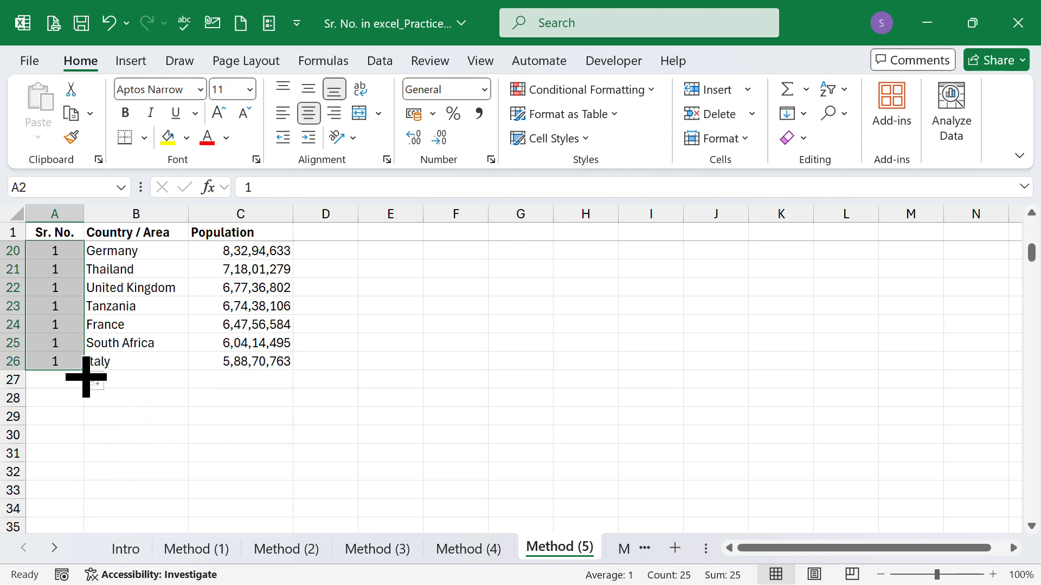
Step: Switch the auto-filled serial numbers from copied cells to Fill Series and check the column down to Italy
click(107, 382)
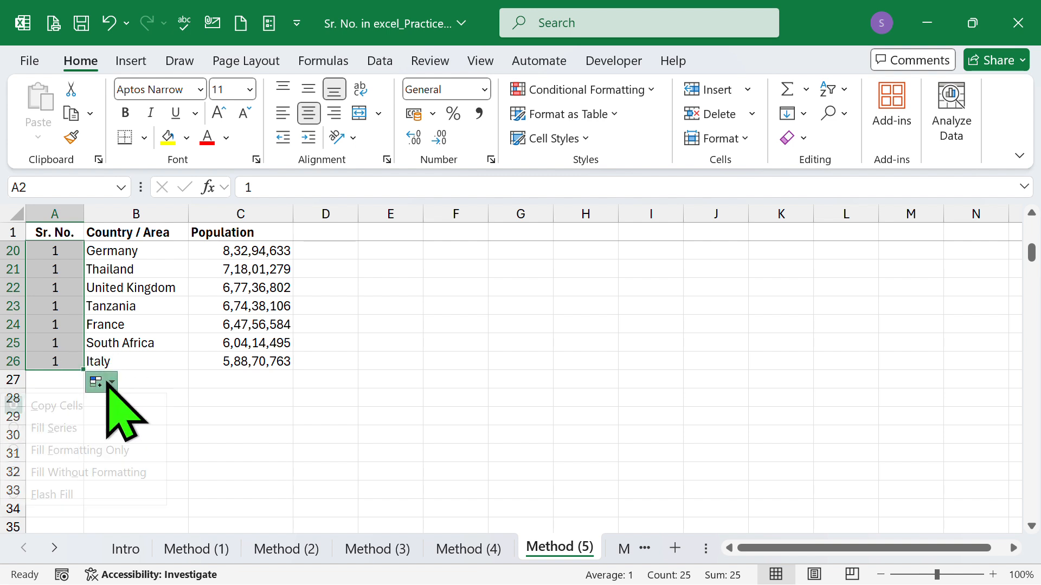
click(38, 428)
scroll(34, 453, up, 6)
click(150, 356)
scroll(150, 356, down, 1)
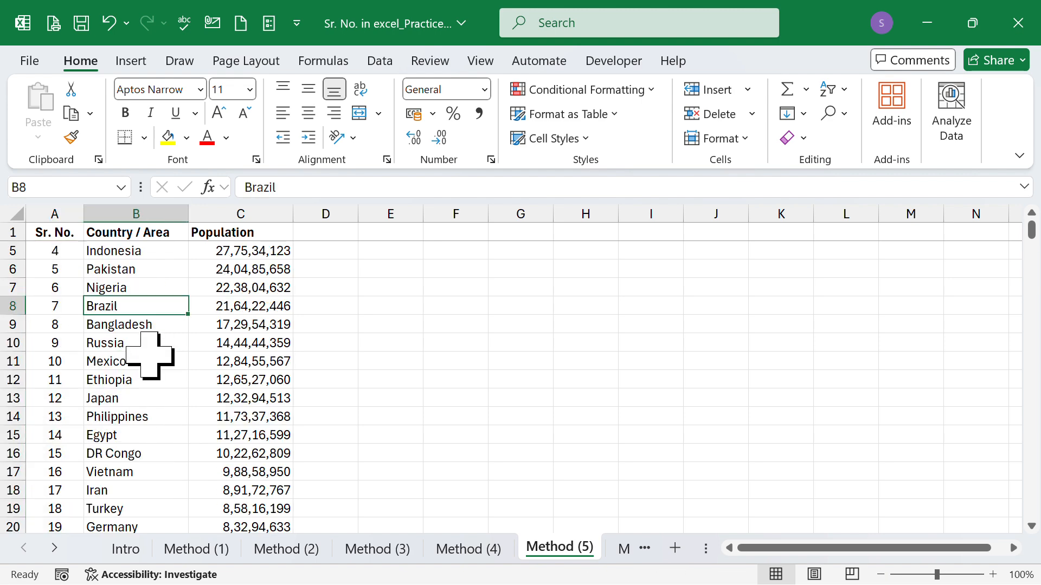
scroll(150, 356, down, 4)
scroll(152, 355, up, 5)
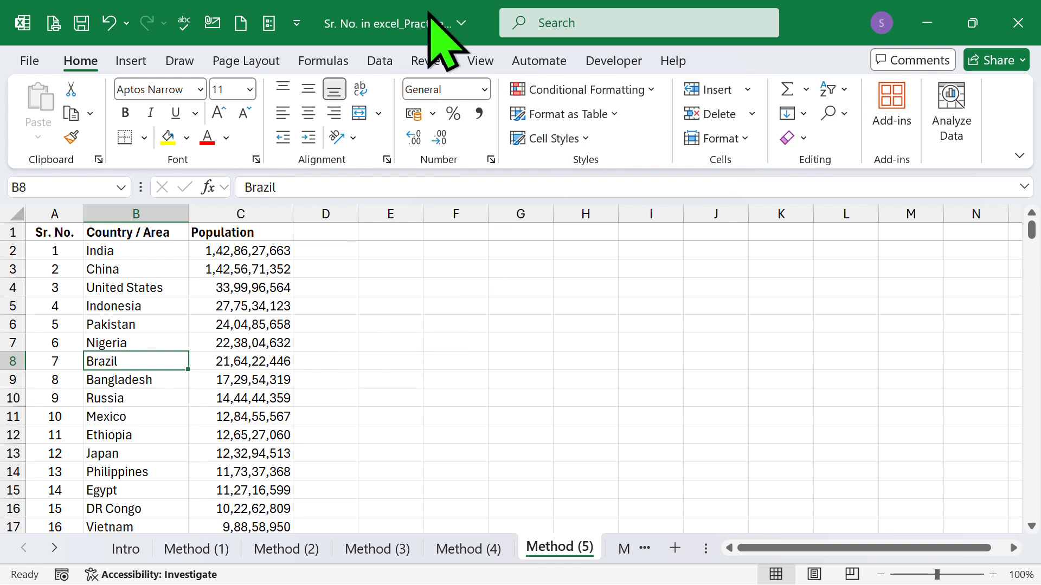
Step: On the Method (6) sheet, enter 1 in cell A2
key(ctrl+Page_Down)
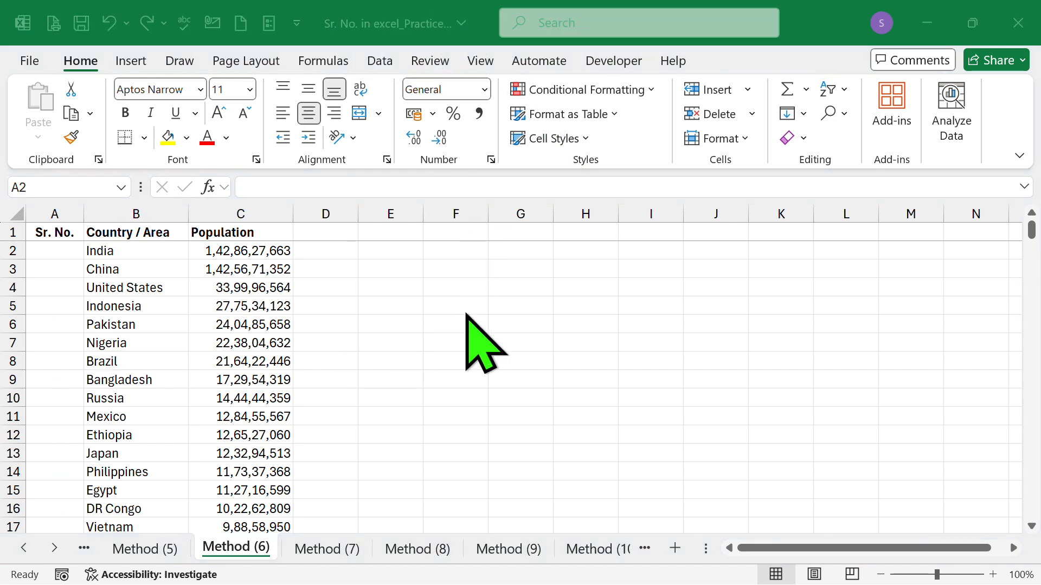
click(60, 317)
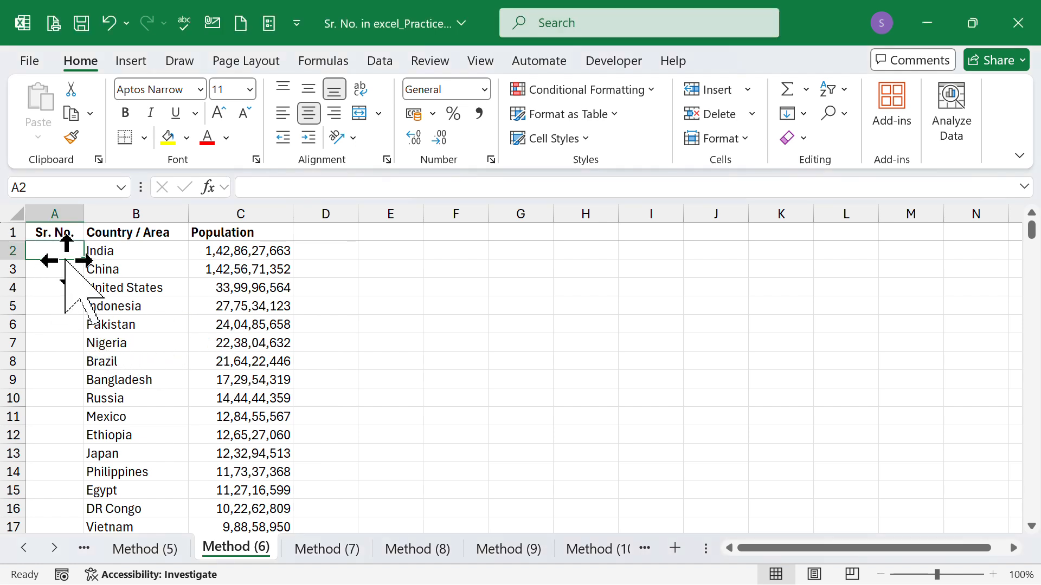
text(1)
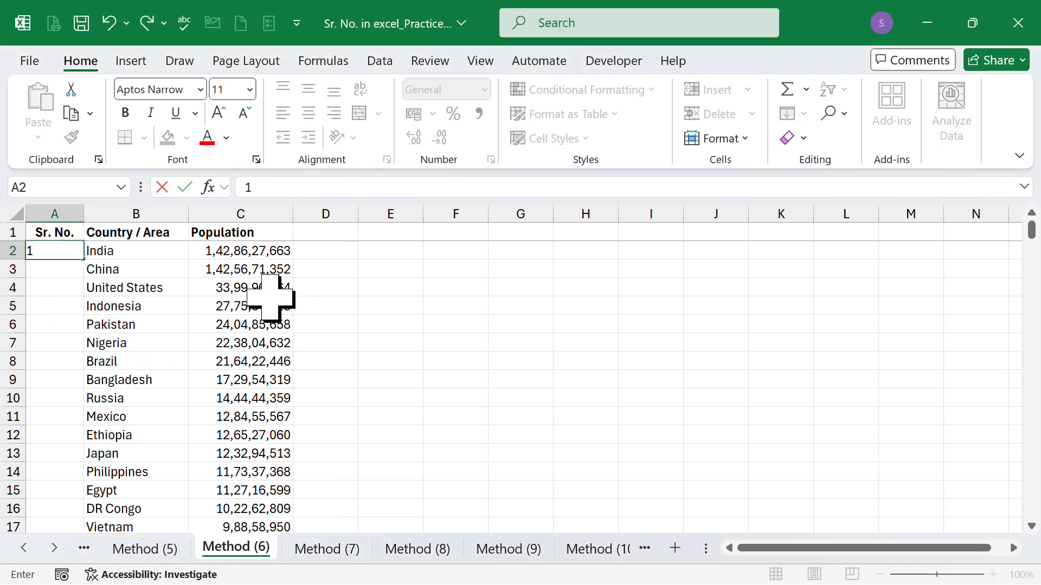
key(Return)
click(51, 251)
key(Delete)
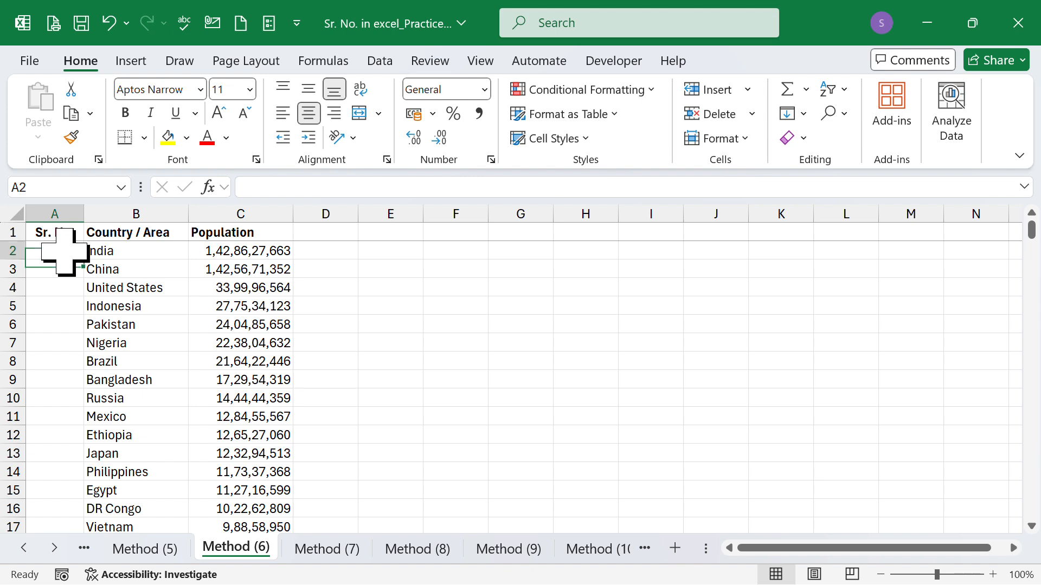
Step: Select A2:A26 and fill it with a linear column series using step value 1 and stop value 25, then check the column
scroll(68, 325, down, 7)
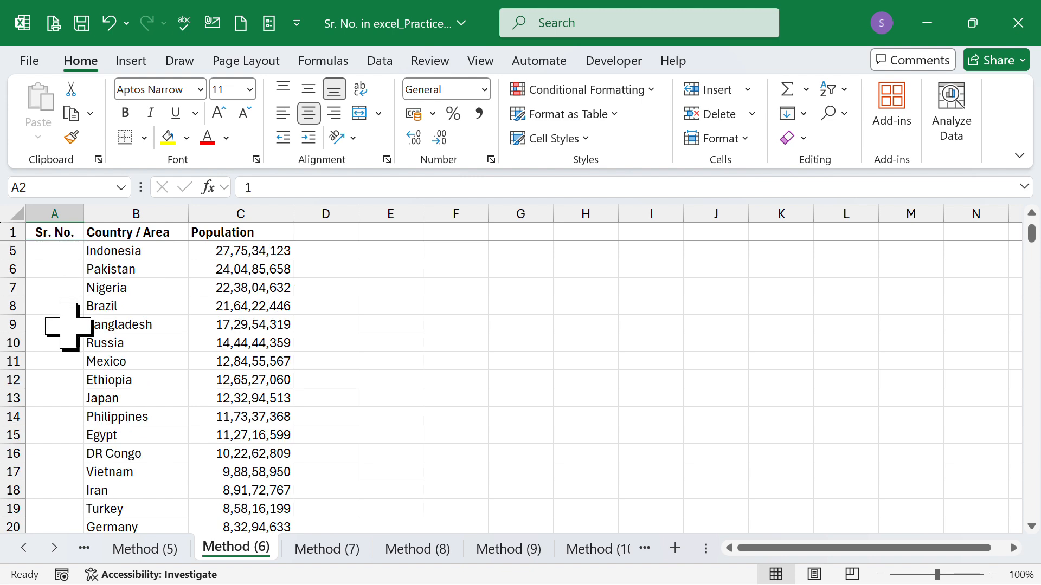
shift+click(59, 305)
scroll(83, 325, up, 7)
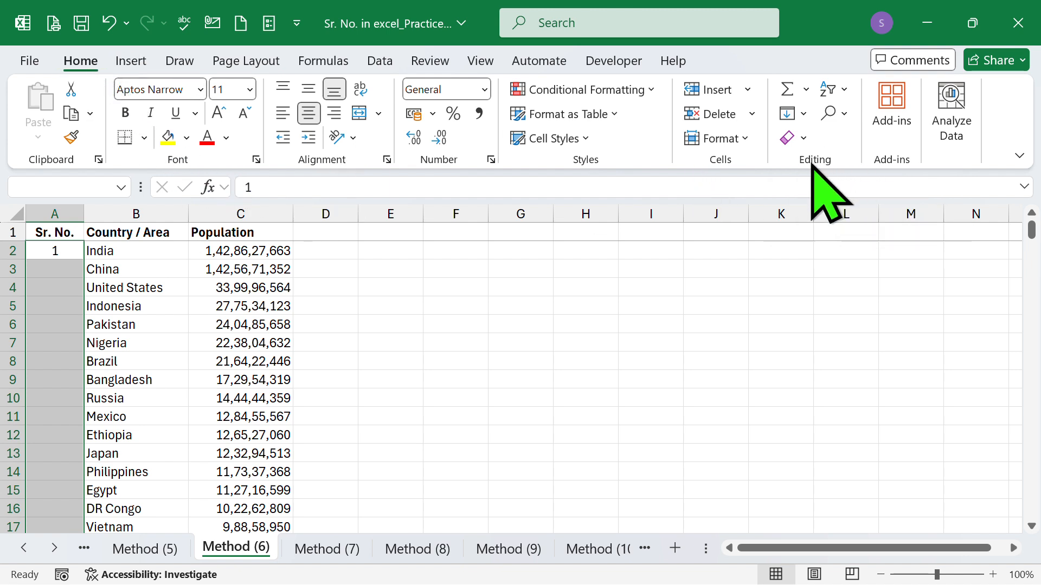
click(803, 114)
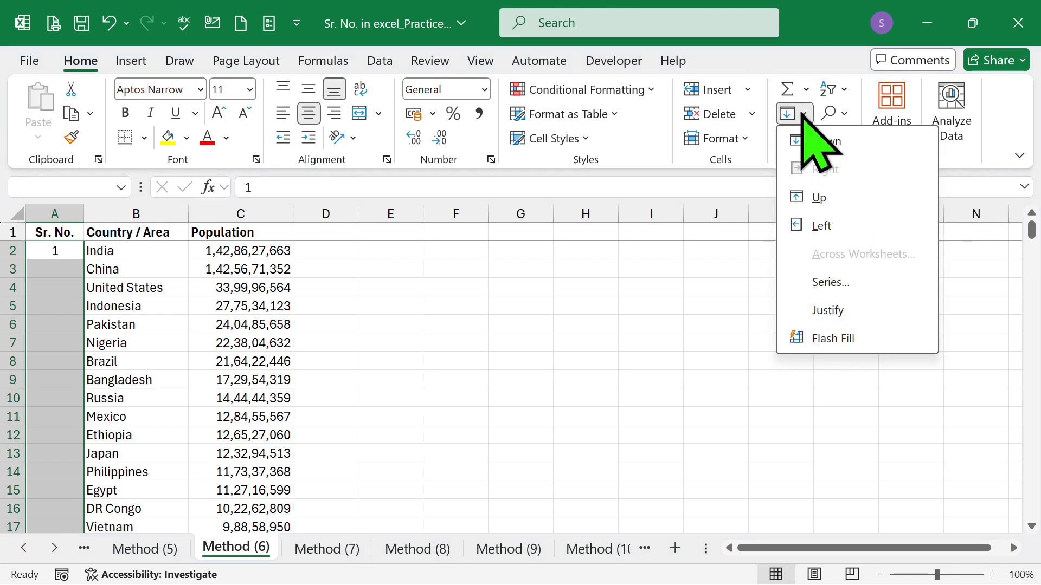
click(824, 283)
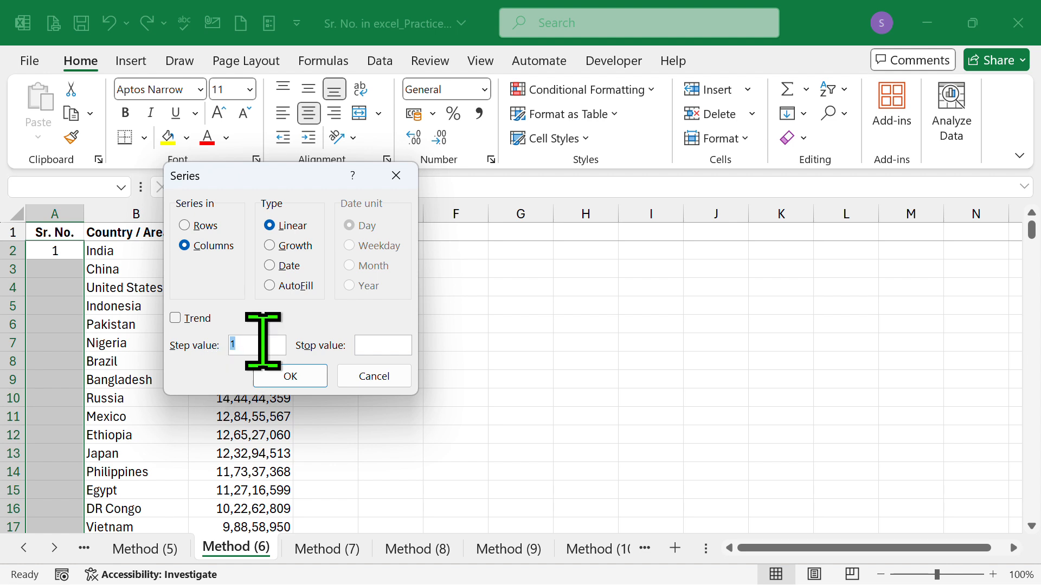
click(382, 344)
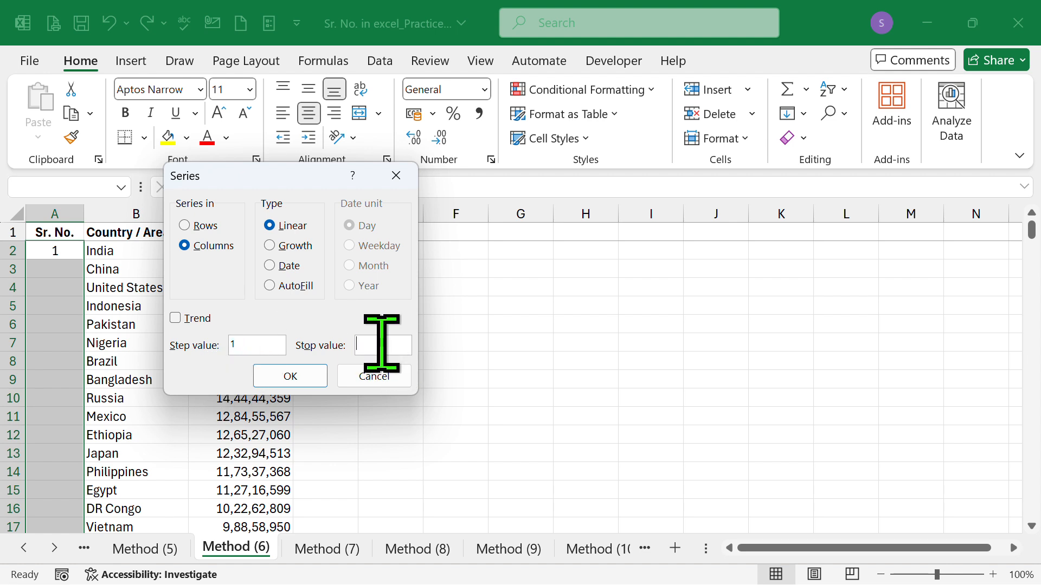
text(25)
click(290, 377)
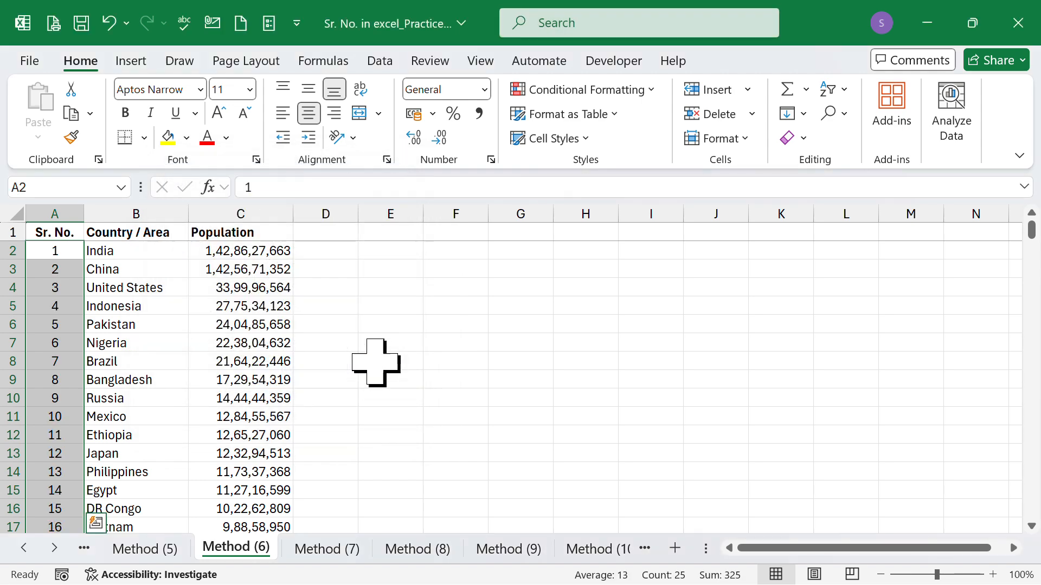
scroll(183, 352, down, 6)
scroll(185, 352, up, 6)
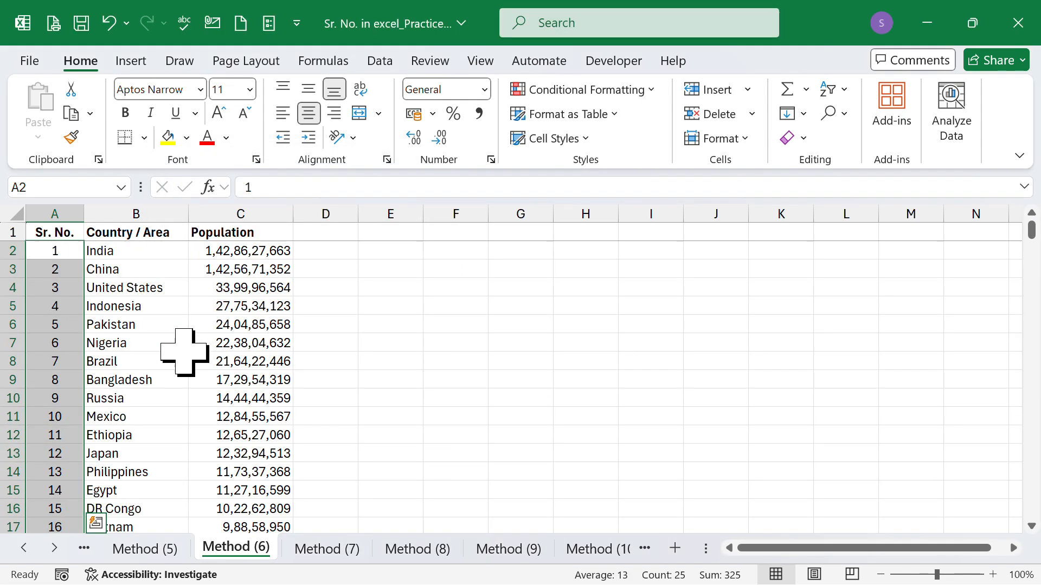
Step: On the Method (7) sheet, enter =SEQUENCE(25,1,1,1) in cell A2, then check the numbers down the column
key(ctrl+Page_Down)
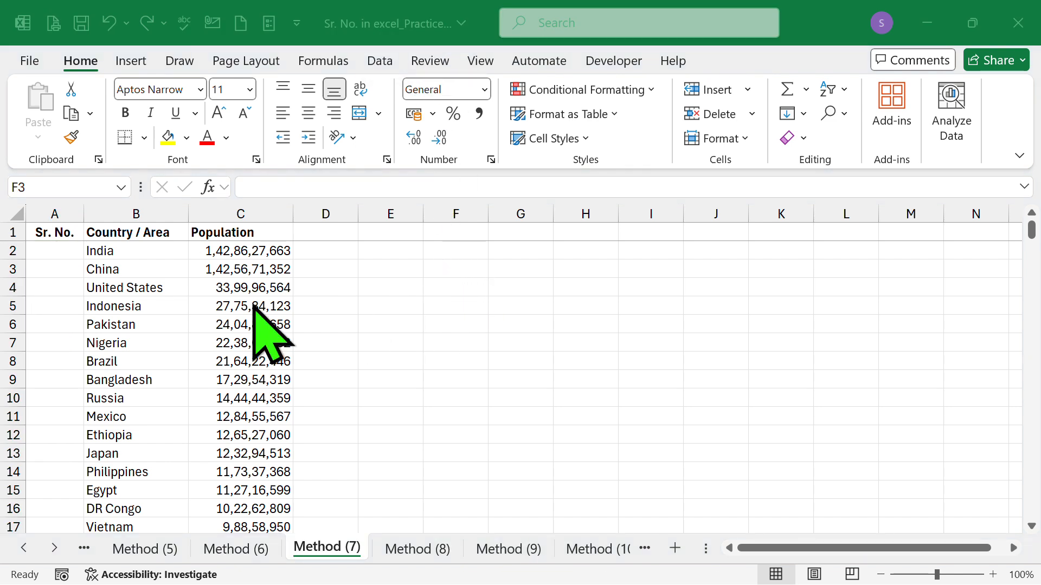
click(58, 251)
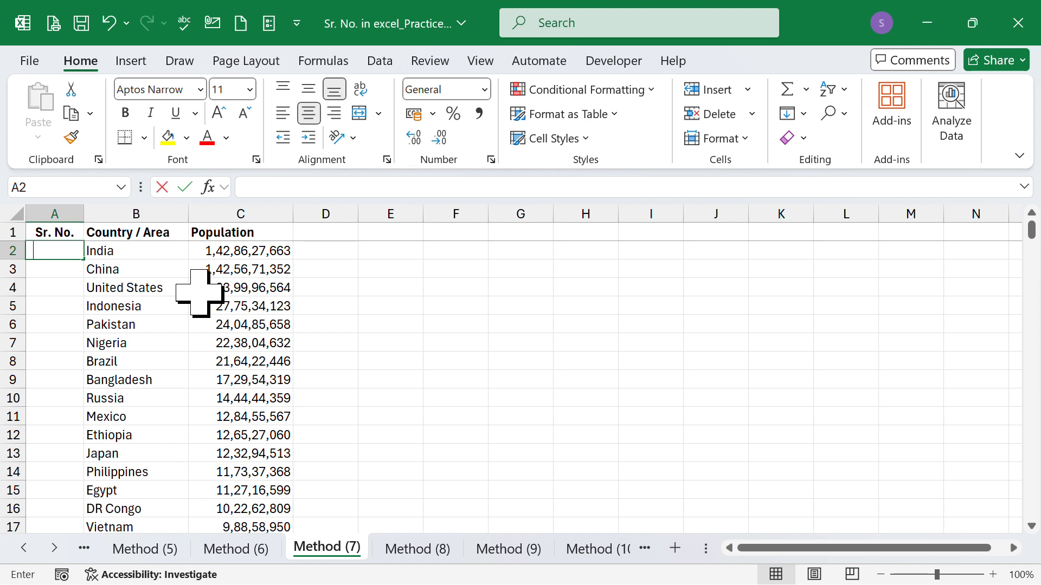
text(=)
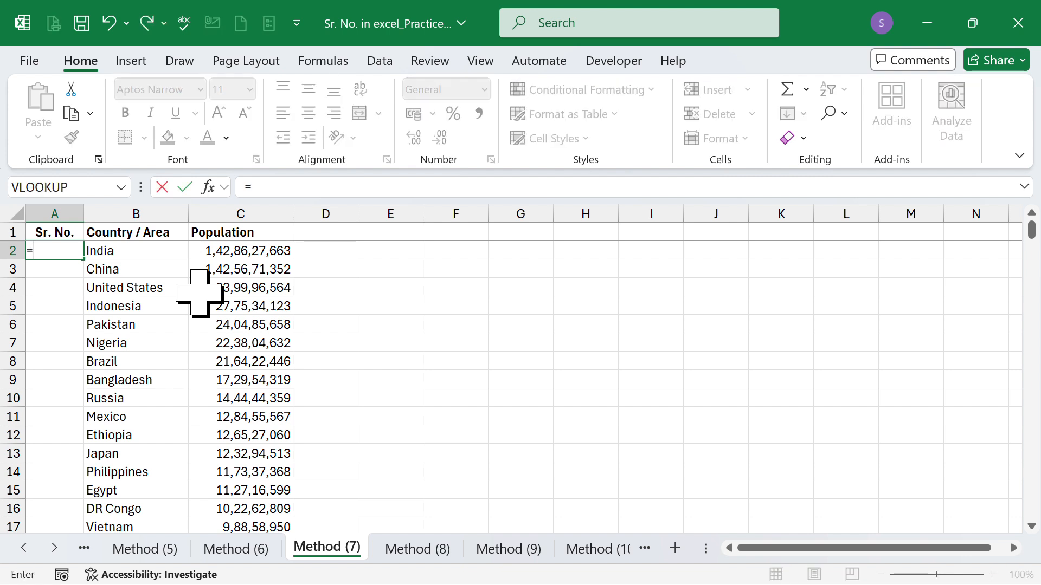
text(seq)
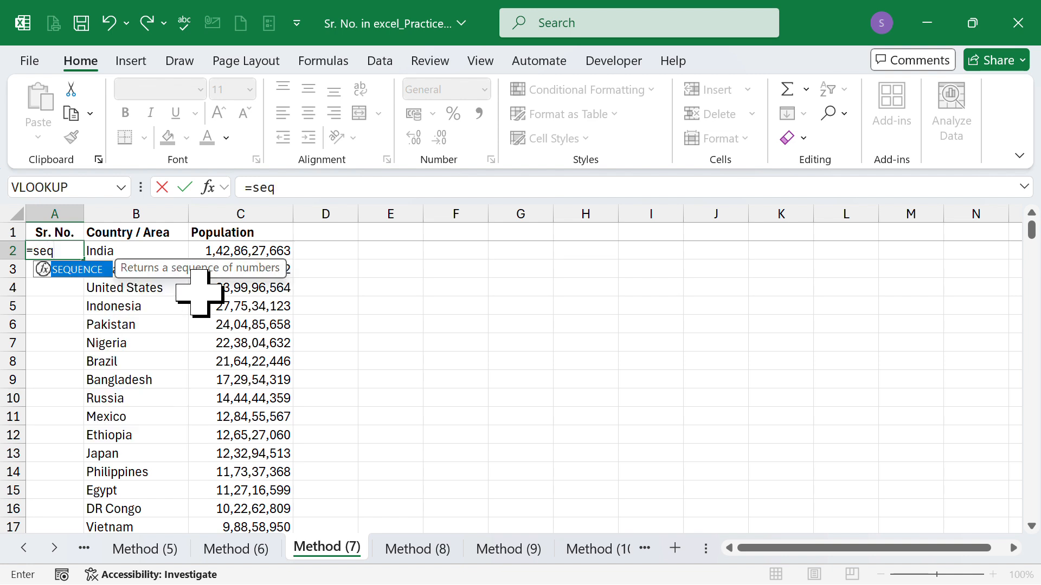
key(Tab)
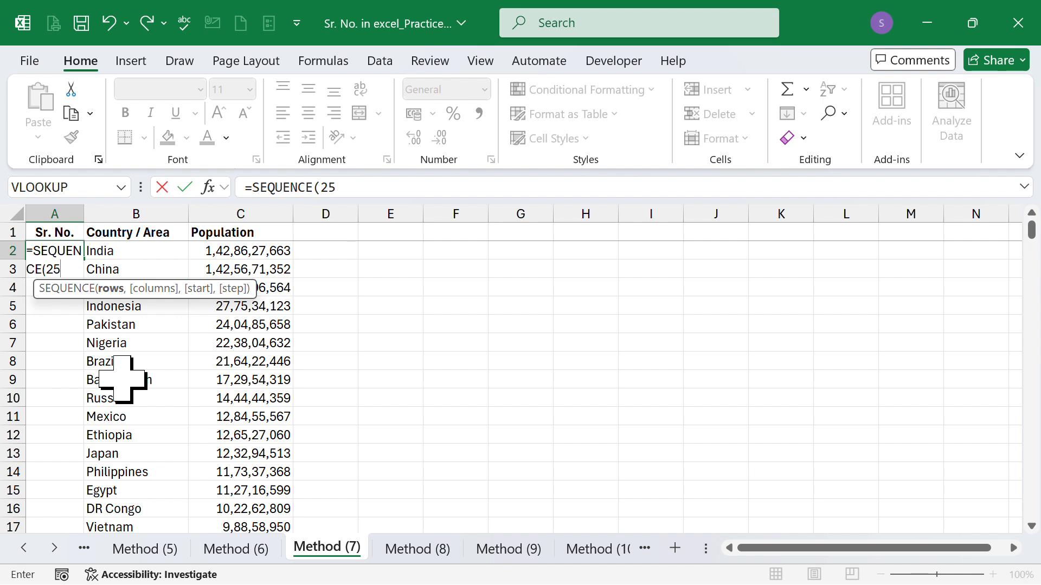
text(25,)
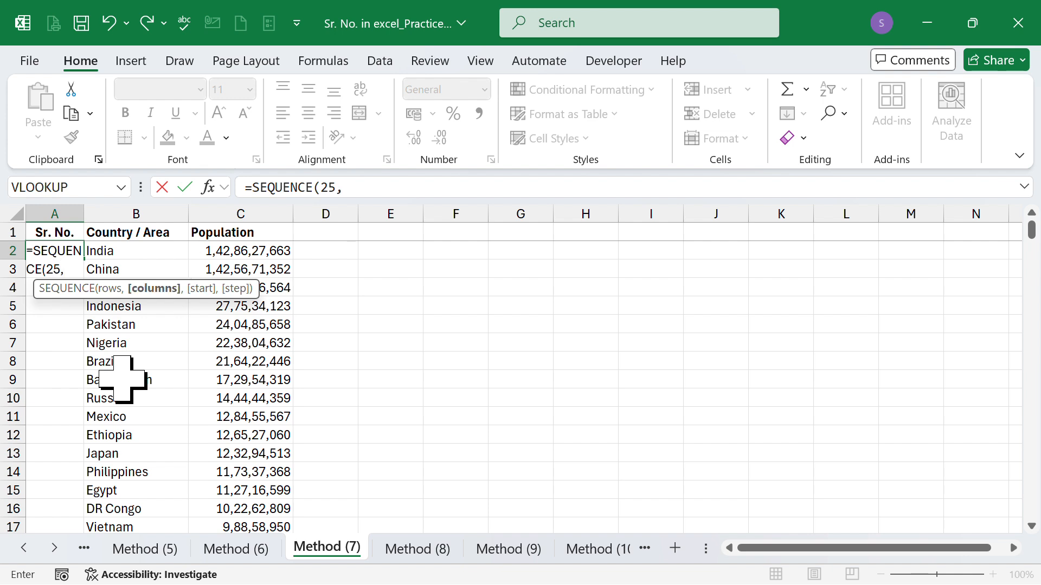
text(1,)
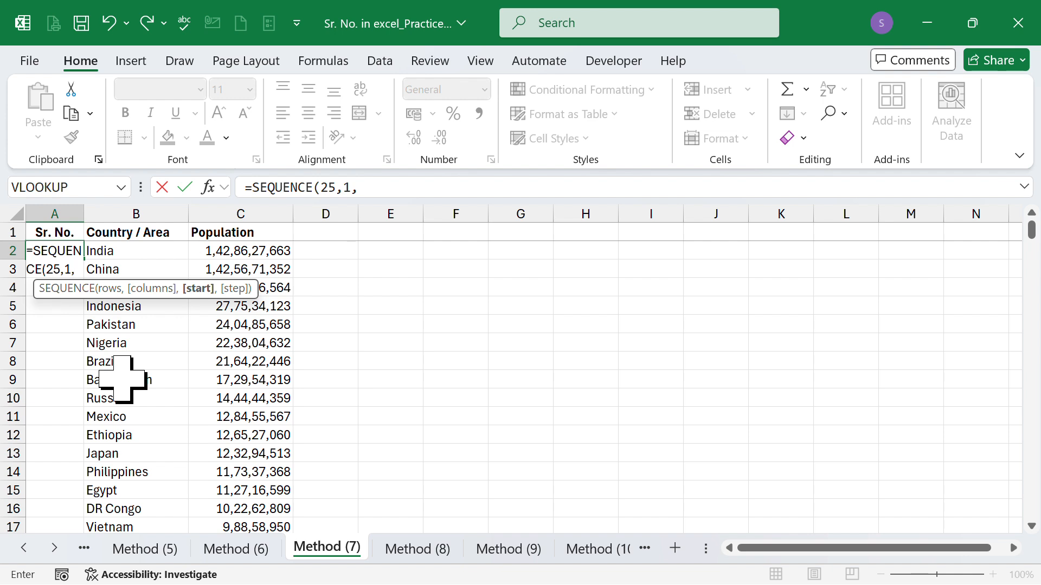
text(1,)
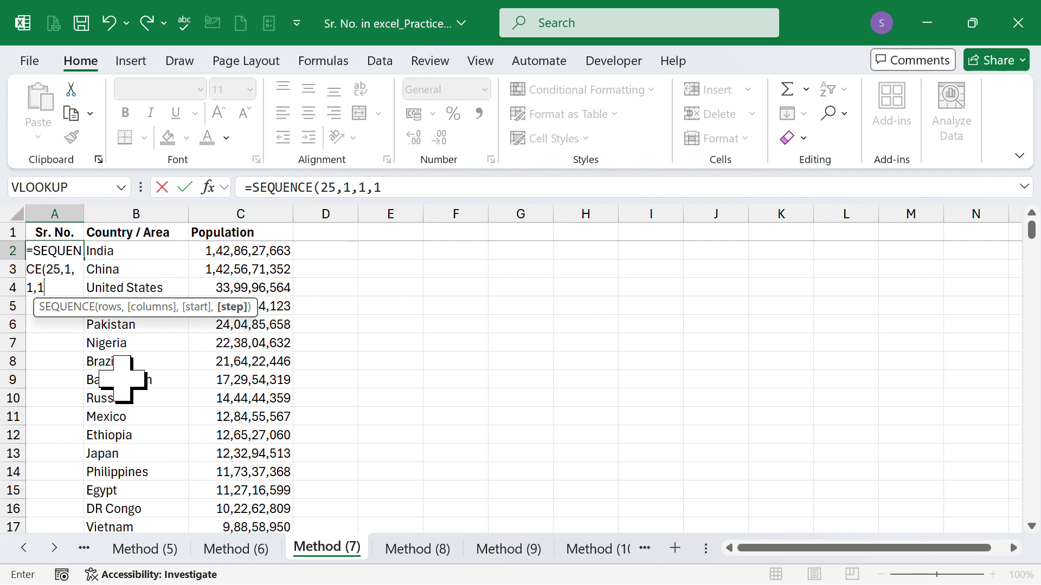
text(1))
key(Return)
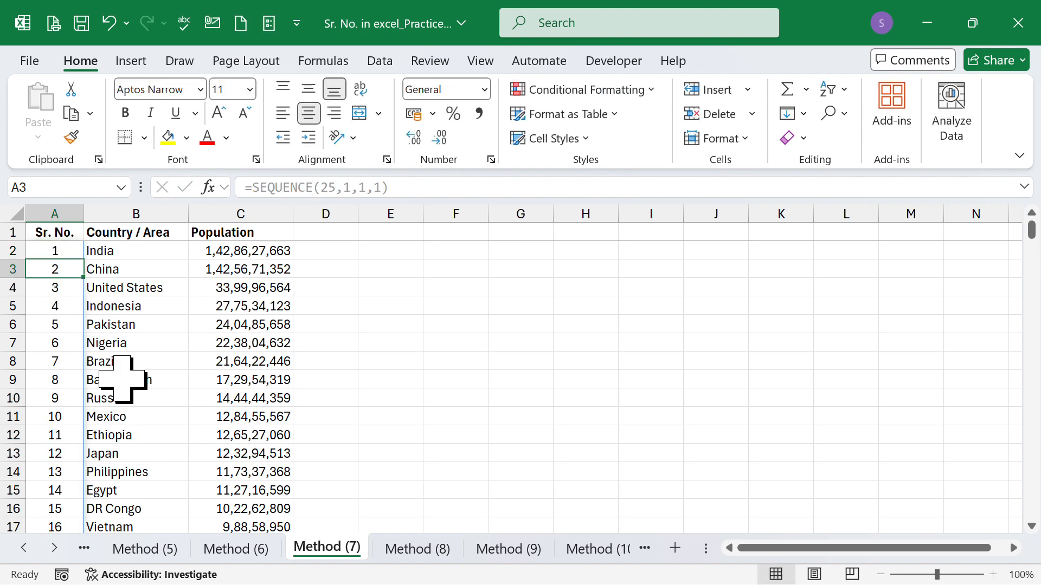
scroll(130, 371, down, 7)
scroll(152, 362, up, 7)
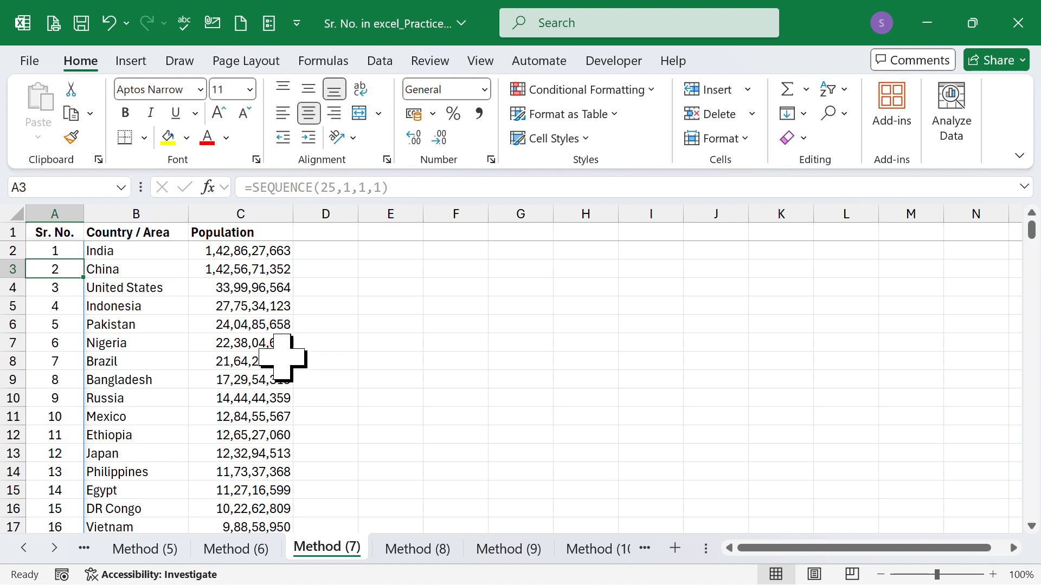
Step: On the Method (8) sheet, start a SEQUENCE formula in cell A2
click(419, 545)
click(52, 249)
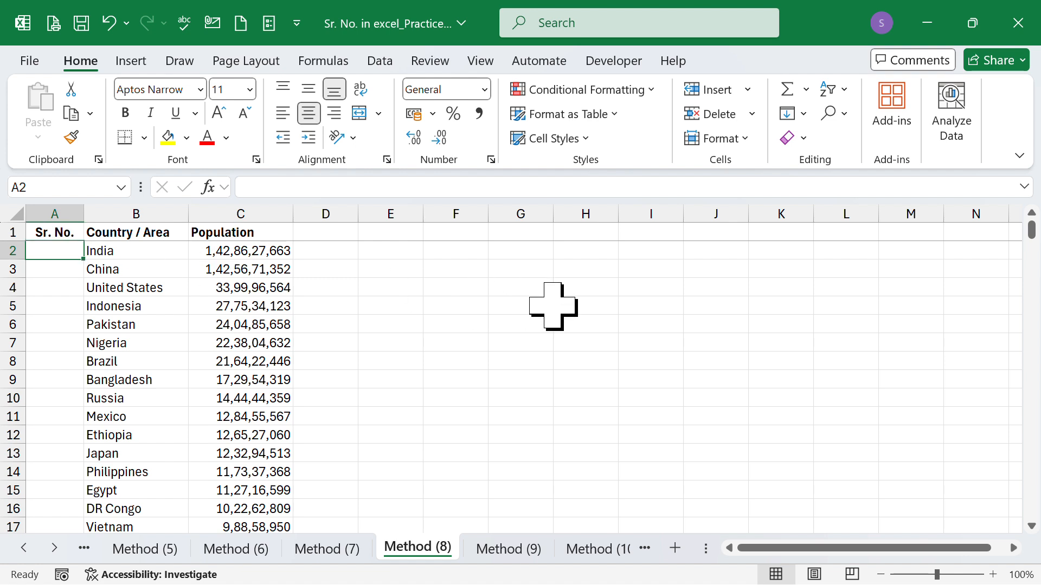
text(=)
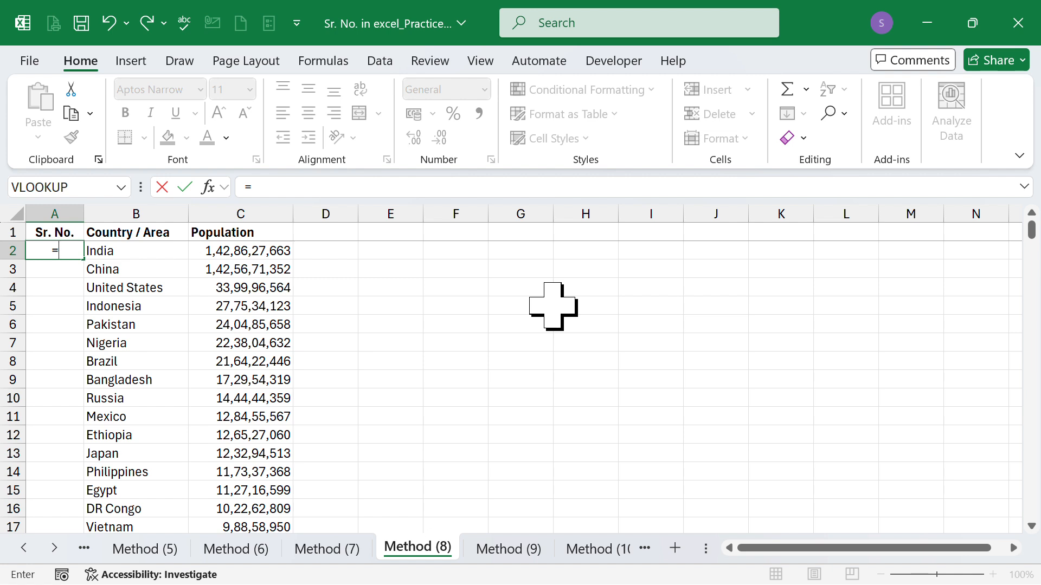
text(seq)
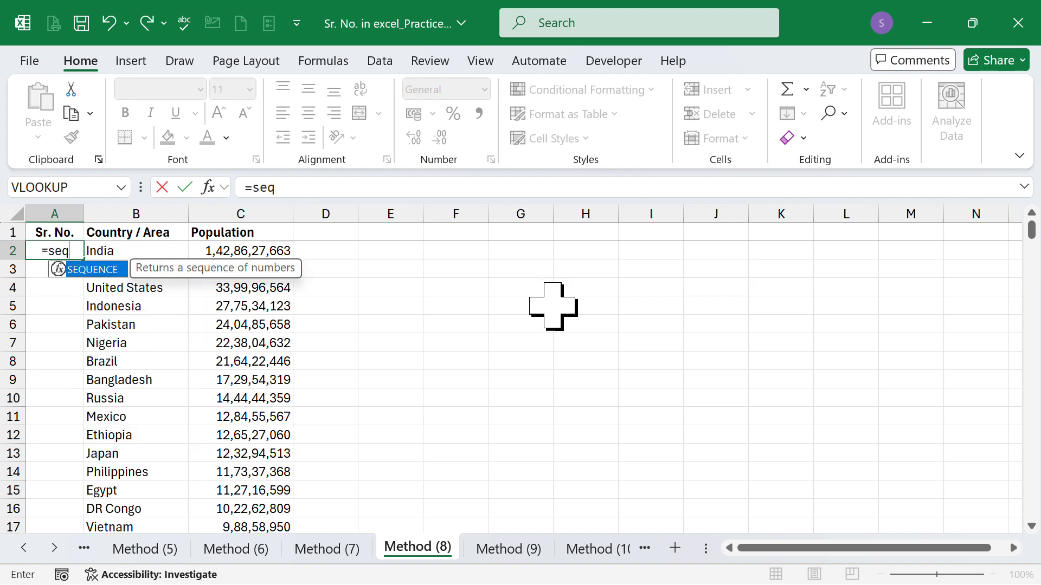
key(Tab)
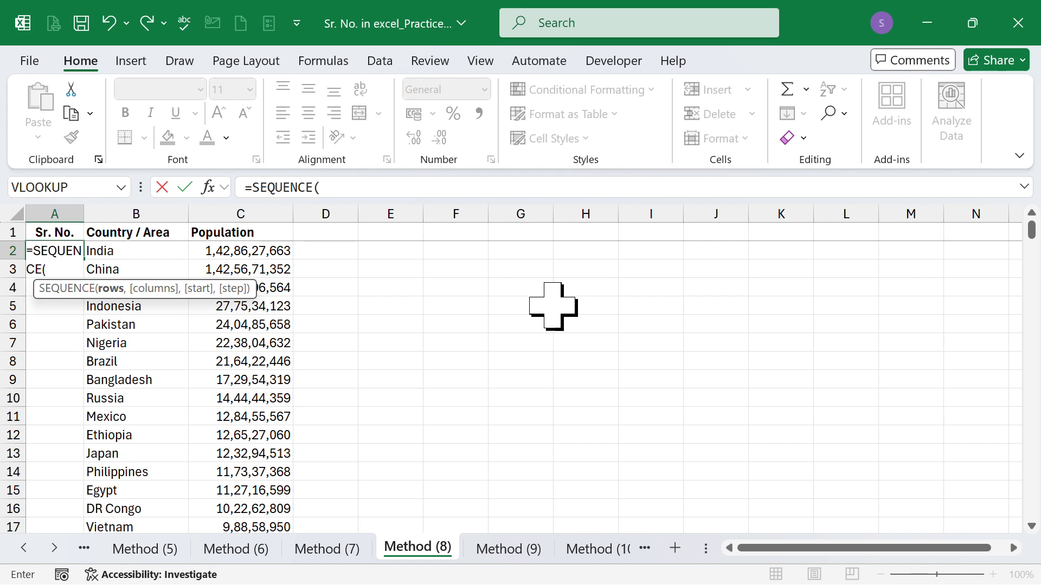
Step: Nest COUNTA over B2:B26 as the rows argument of the SEQUENCE formula in cell A2
text(coun)
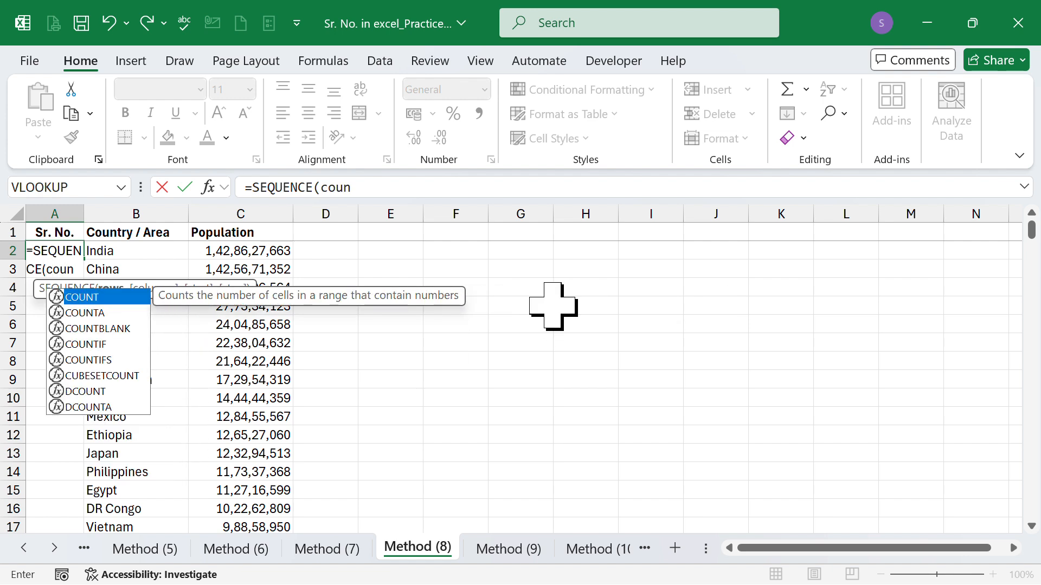
key(Down)
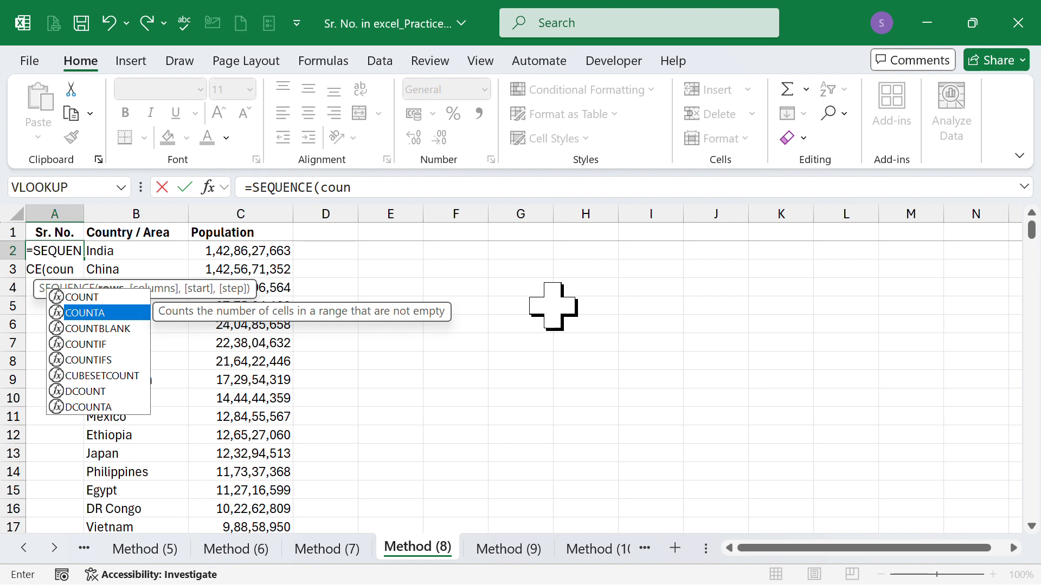
key(Tab)
key(Right)
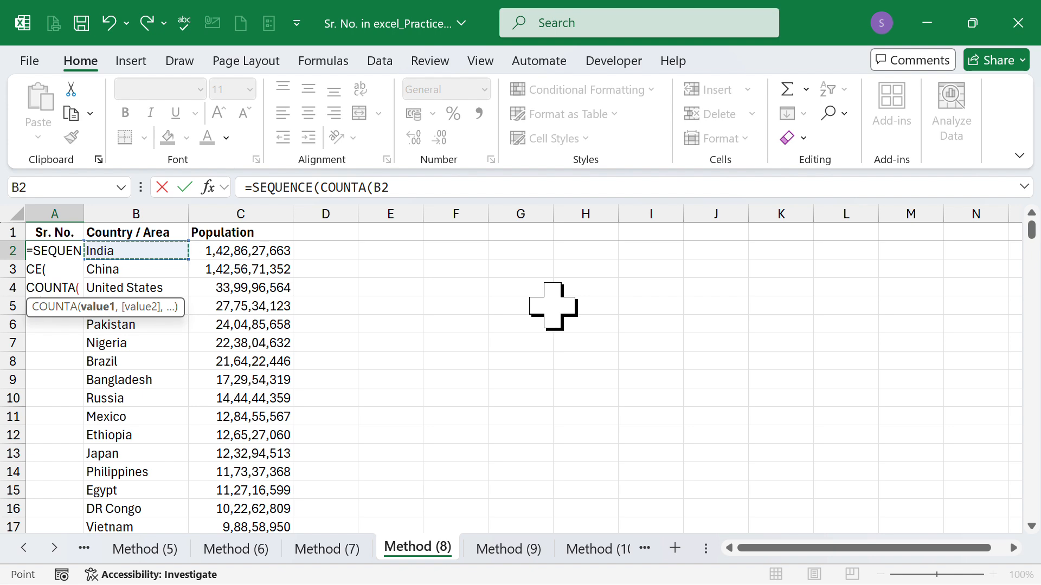
key(ctrl+shift+Down)
scroll(553, 306, down, 1)
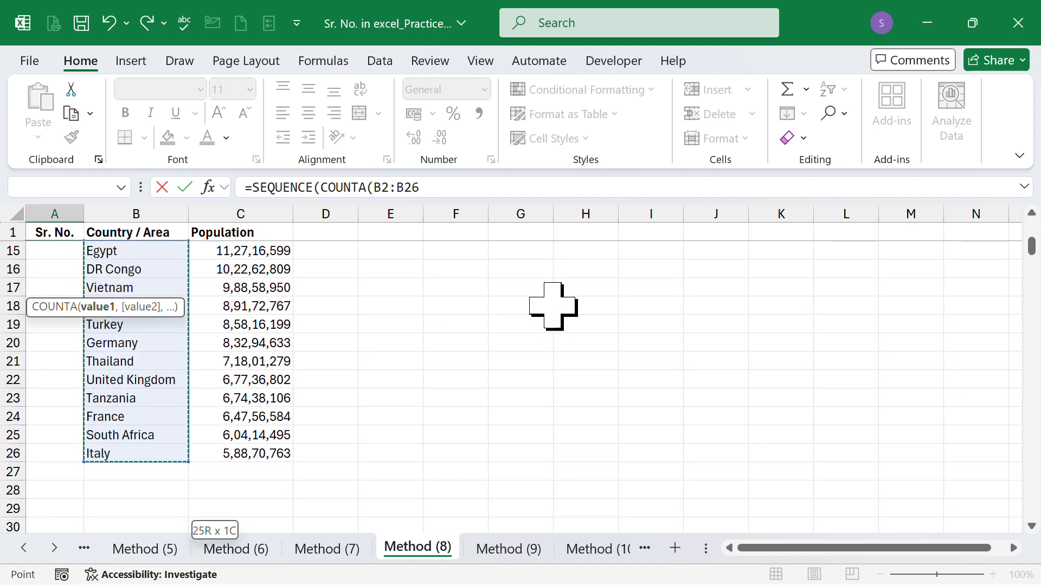
Step: Commit the formula as =SEQUENCE(COUNTA(B2:B26)), accepting the proposed bracket correction, and check the numbers down the column
text())
key(Return)
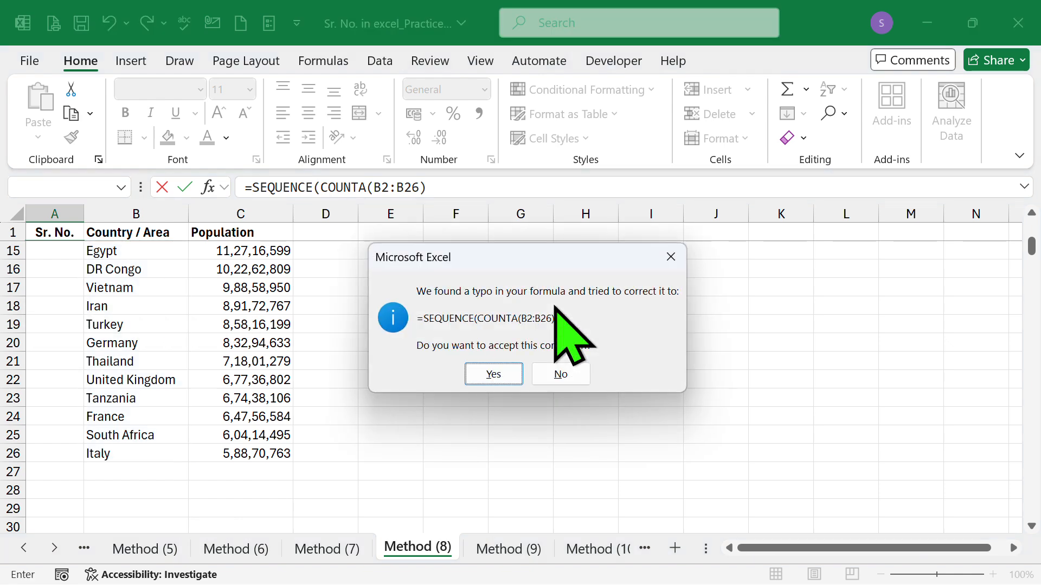
key(Return)
key(Up)
key(Up)
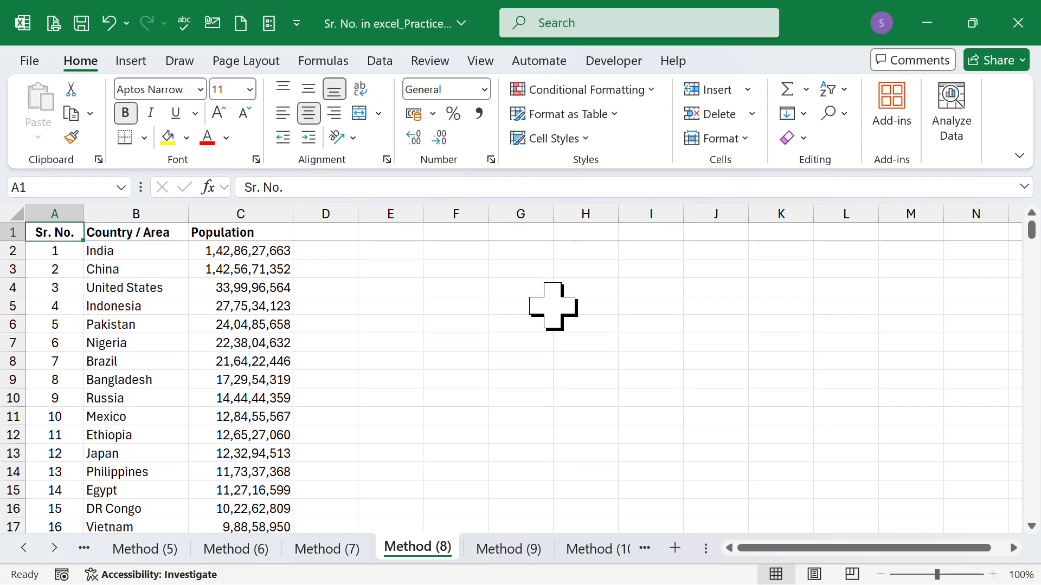
scroll(197, 352, down, 3)
scroll(197, 352, down, 4)
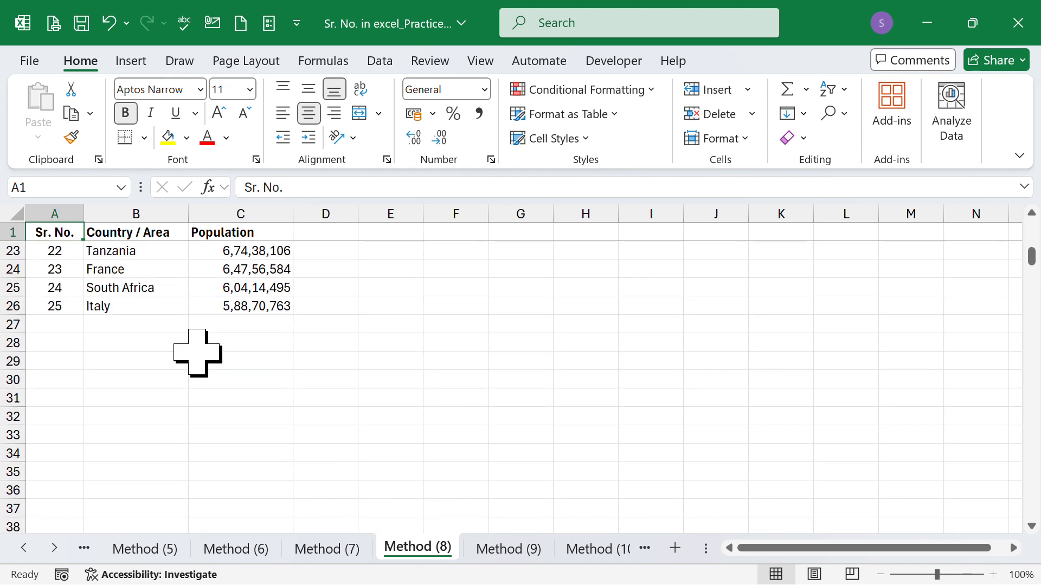
scroll(197, 352, up, 7)
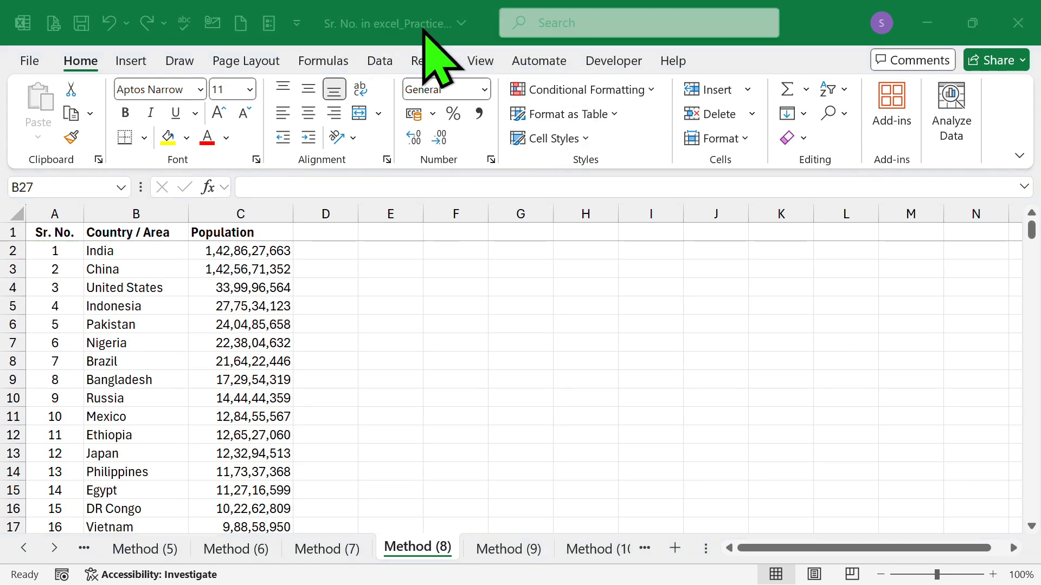
Step: On the Method (9) sheet, begin a formula in cell A2
click(506, 548)
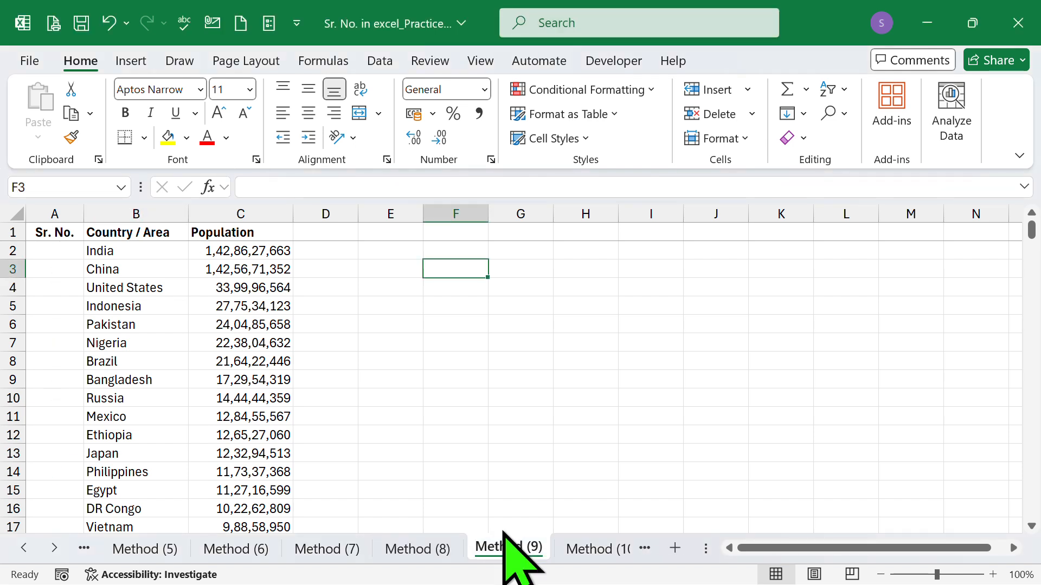
click(50, 253)
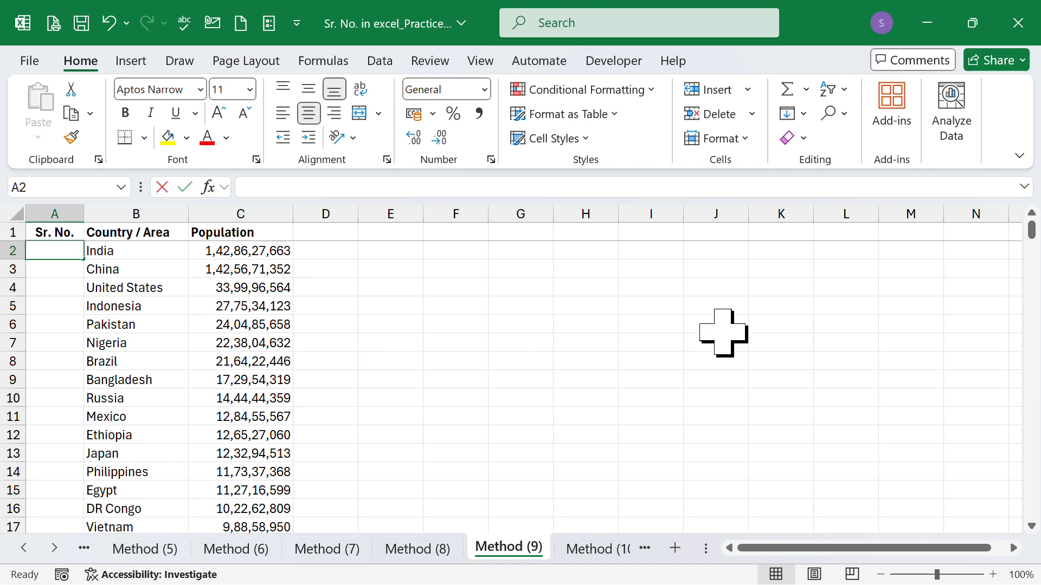
text(=s)
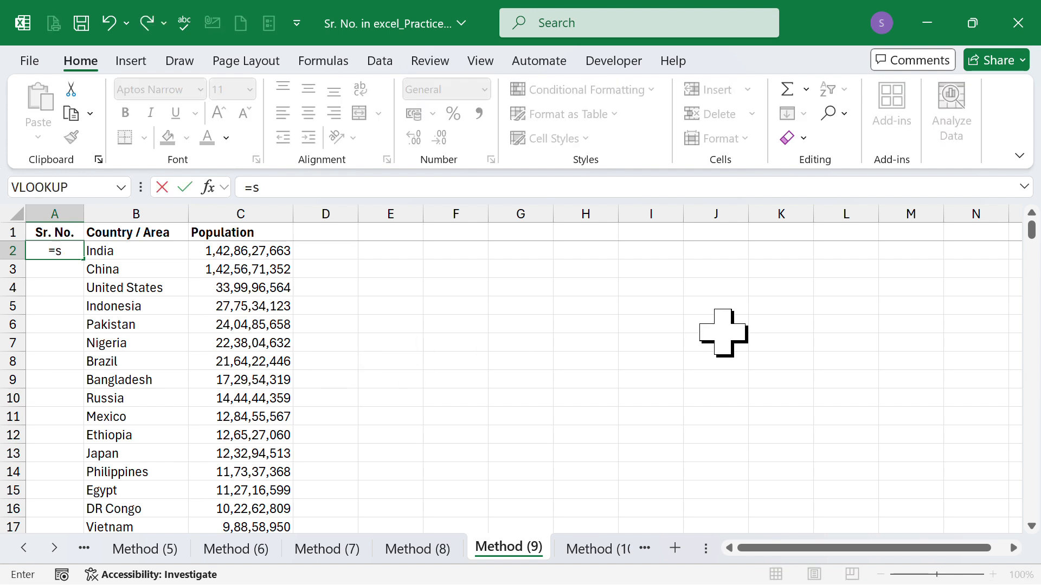
text(e)
key(Tab)
key(BackSpace)
key(BackSpace)
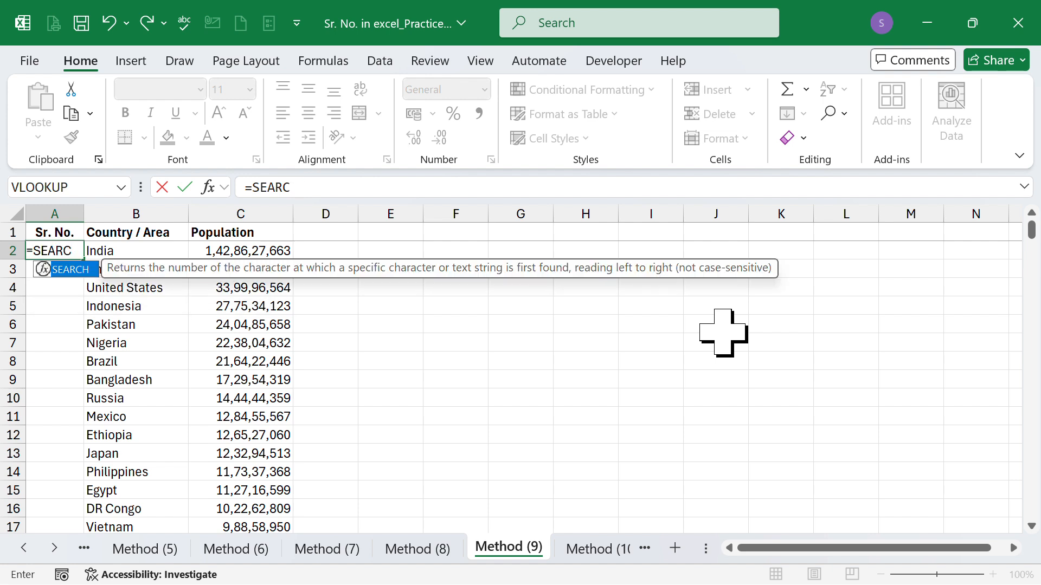
key(BackSpace)
key(BackSpace)
key(BackSpace)
key(BackSpace)
Step: Enter =SEQUENCE(COUNTA(B:B)) in cell A2, counting the whole Country / Area column, and check the end of the list
text(eq)
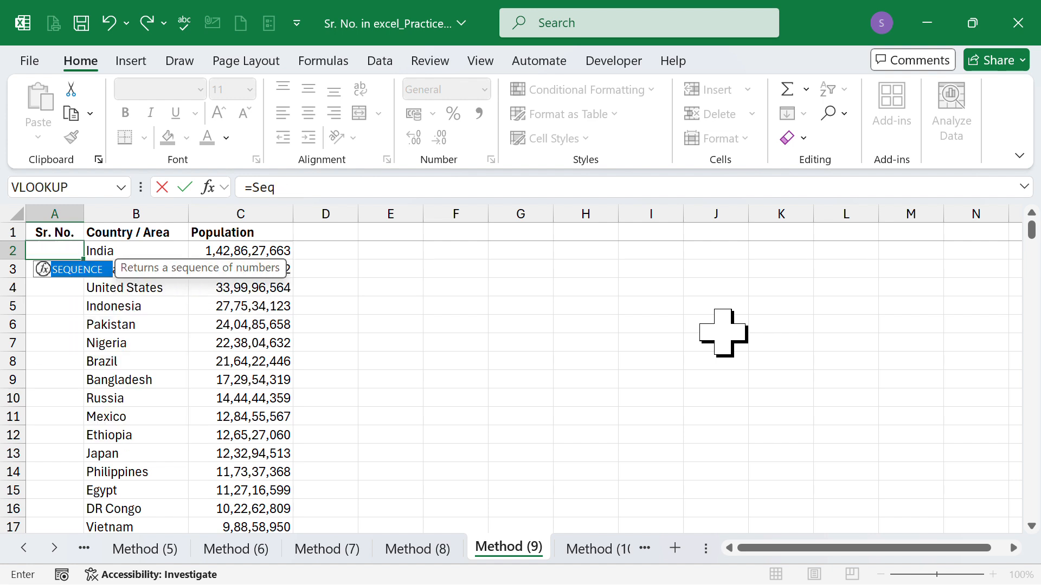
key(Tab)
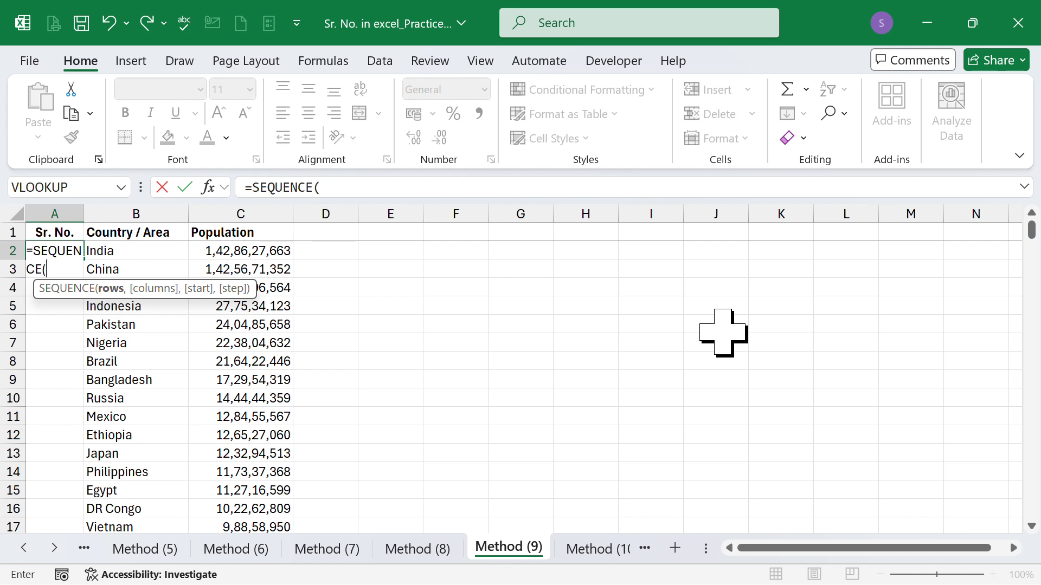
text(coun)
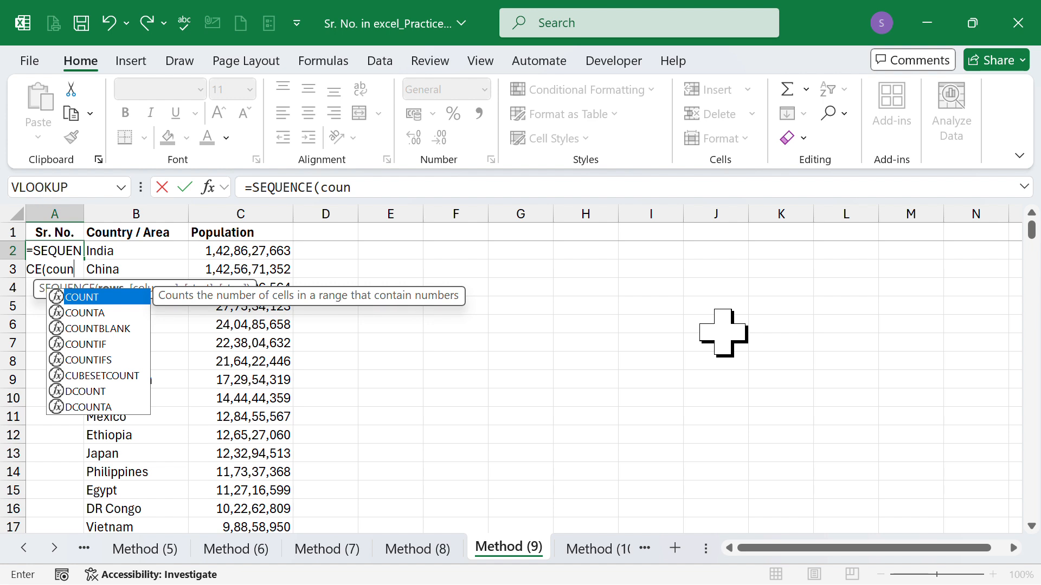
key(Down)
key(Tab)
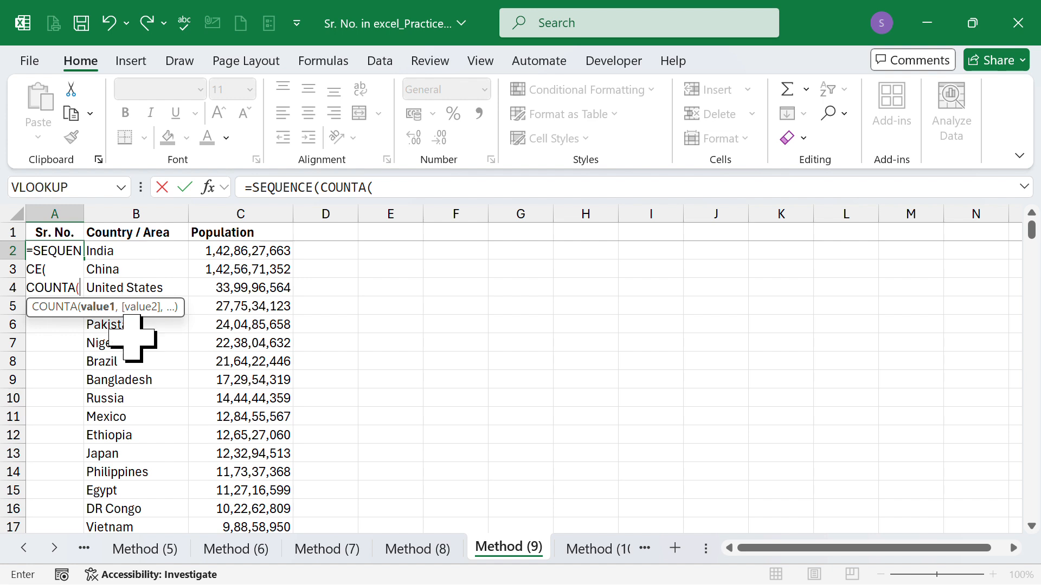
click(140, 202)
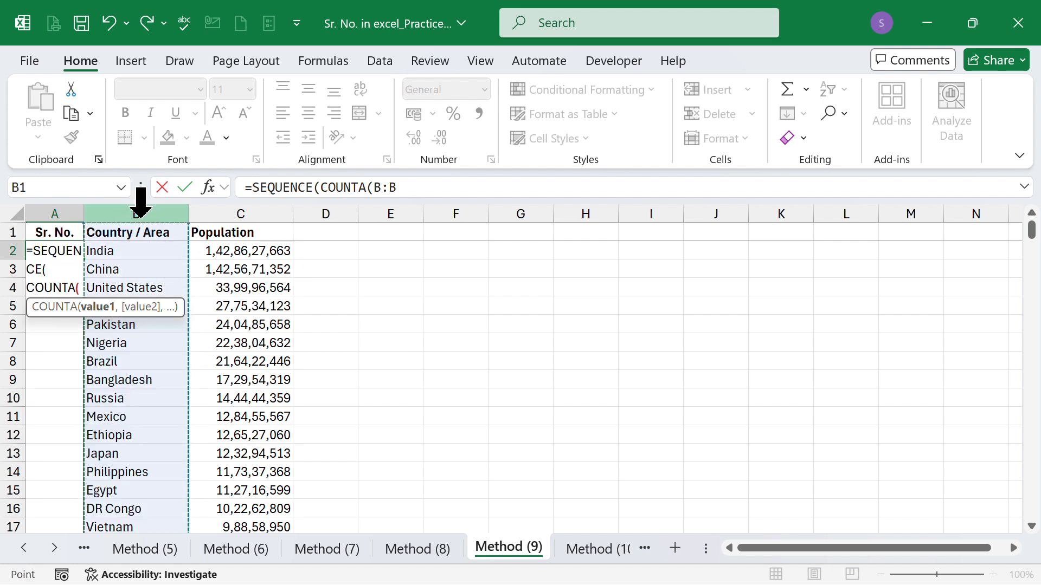
text())
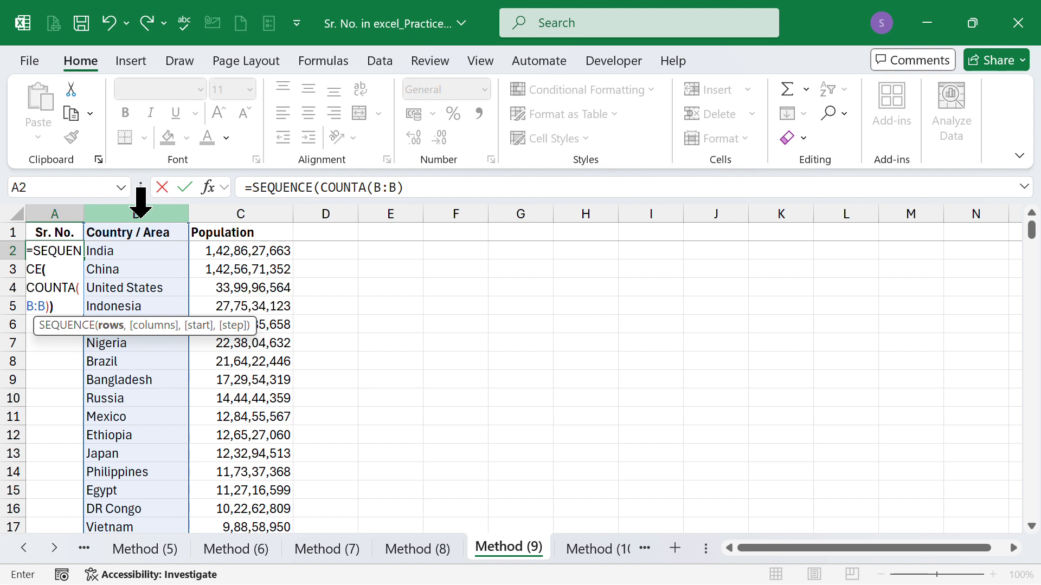
key(ctrl+Return)
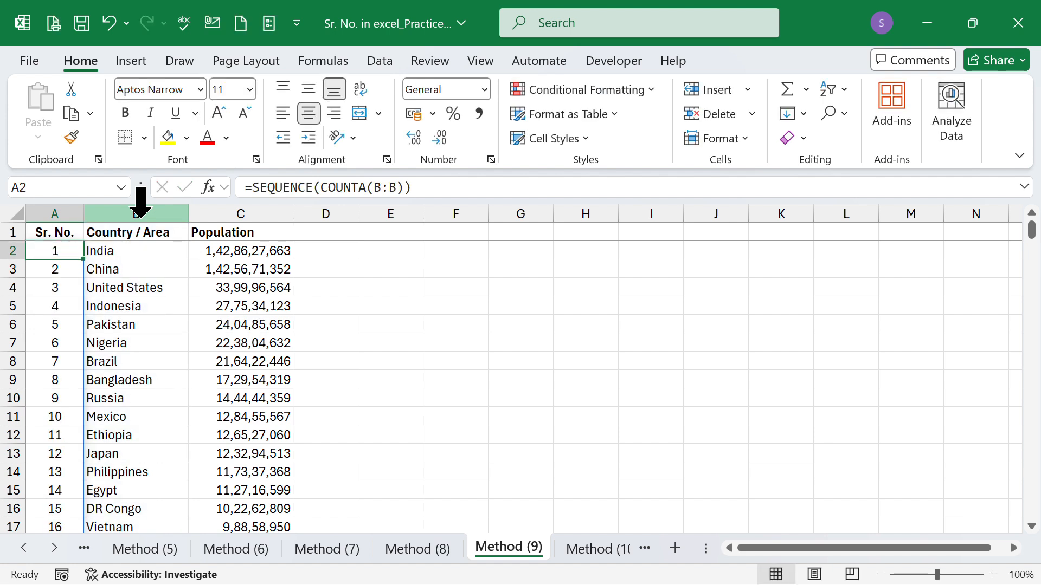
scroll(87, 401, down, 7)
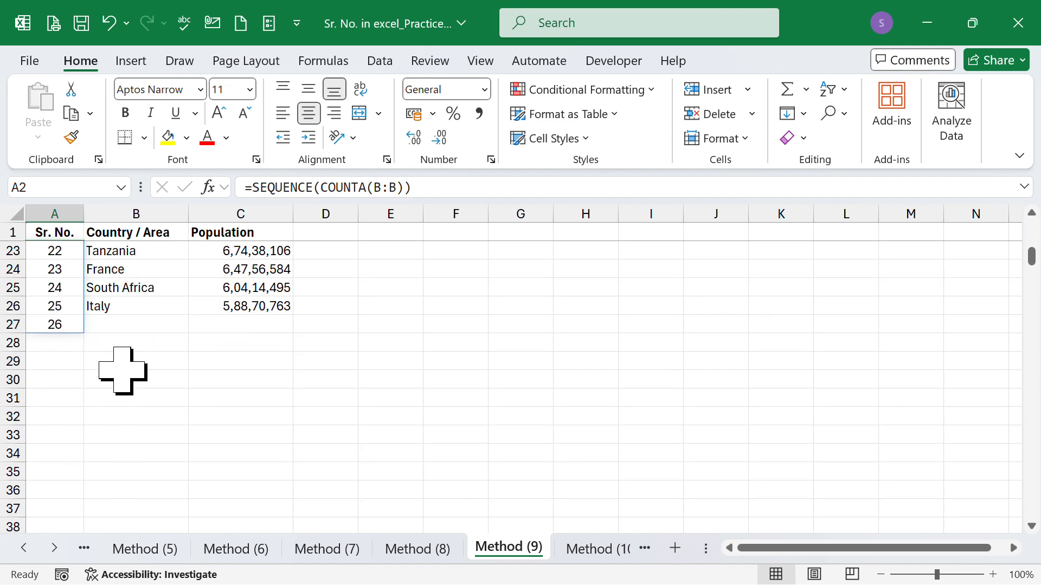
Step: Try to clear the extra serial number in cell A27, below the last country
click(122, 366)
click(56, 326)
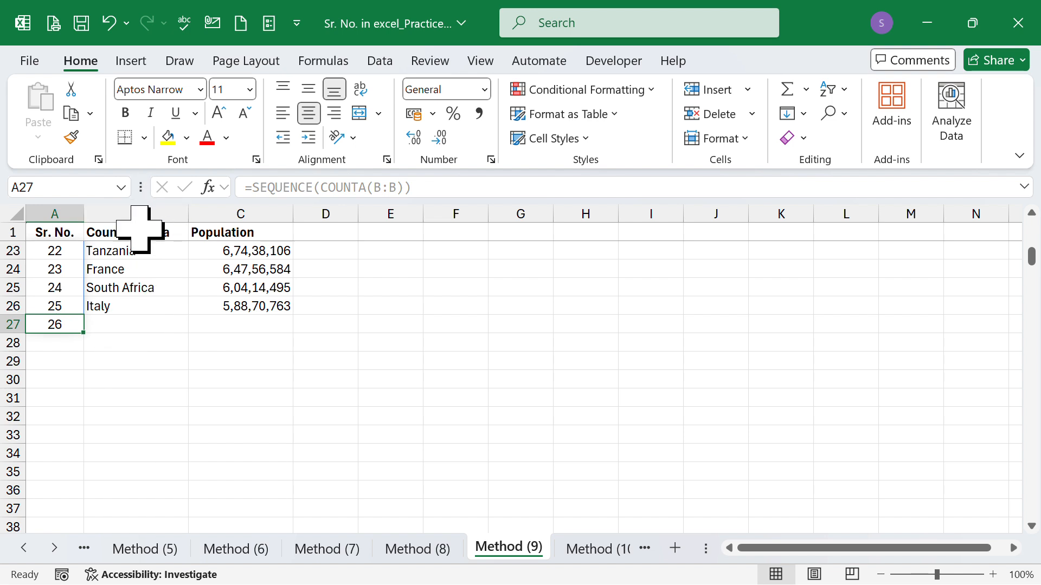
scroll(132, 309, up, 7)
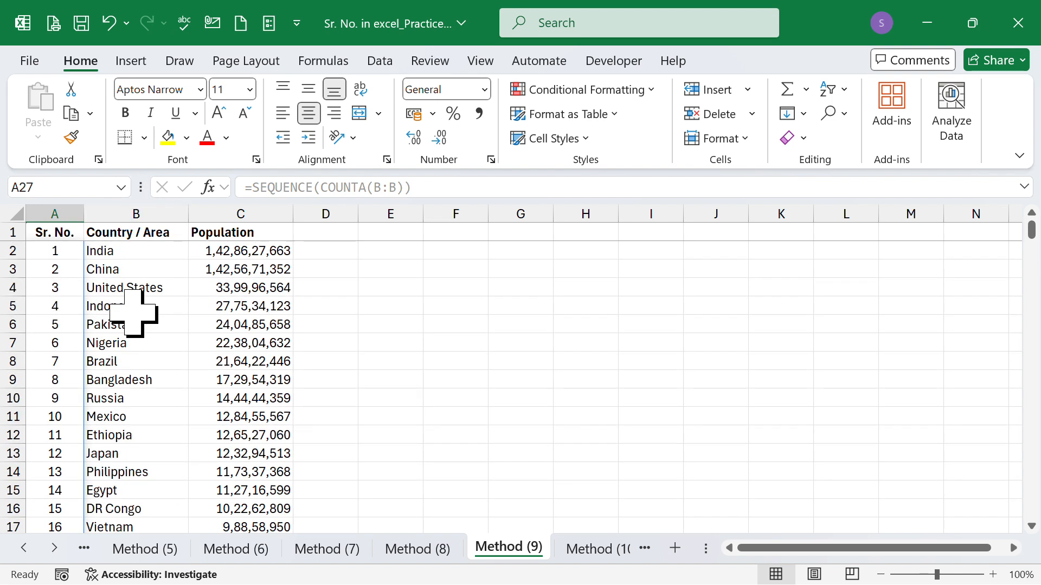
key(BackSpace)
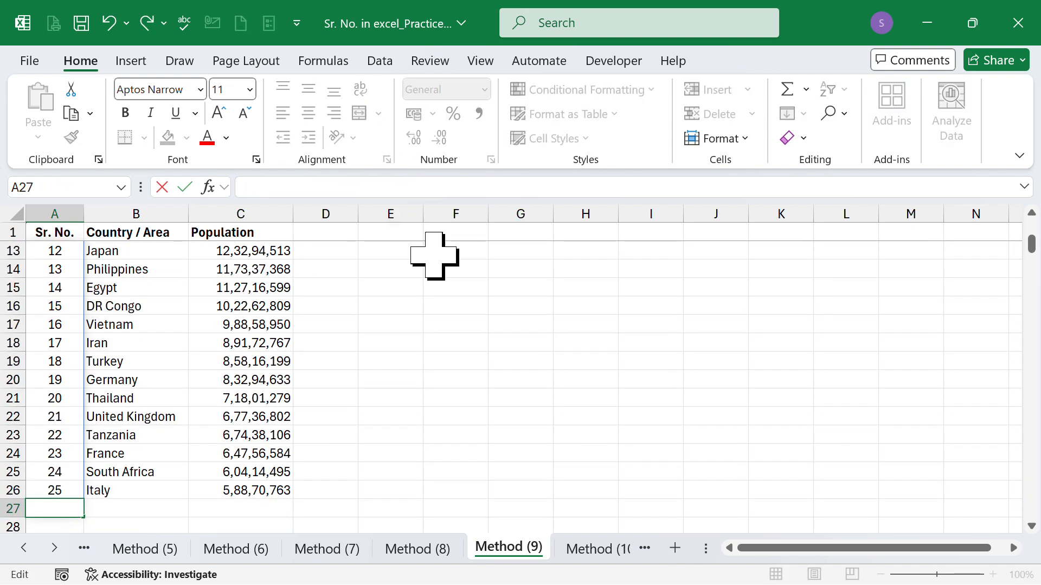
key(Escape)
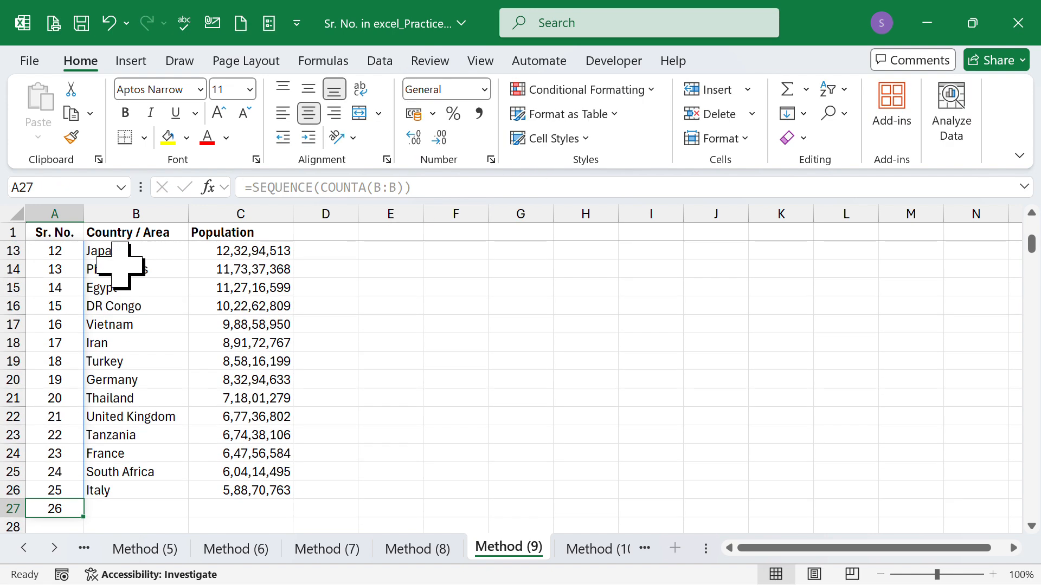
Step: Change the formula in cell A2 to =SEQUENCE(COUNTA(B:B)-1) so the header is excluded, and check the last rows
scroll(97, 260, up, 4)
click(65, 252)
click(404, 187)
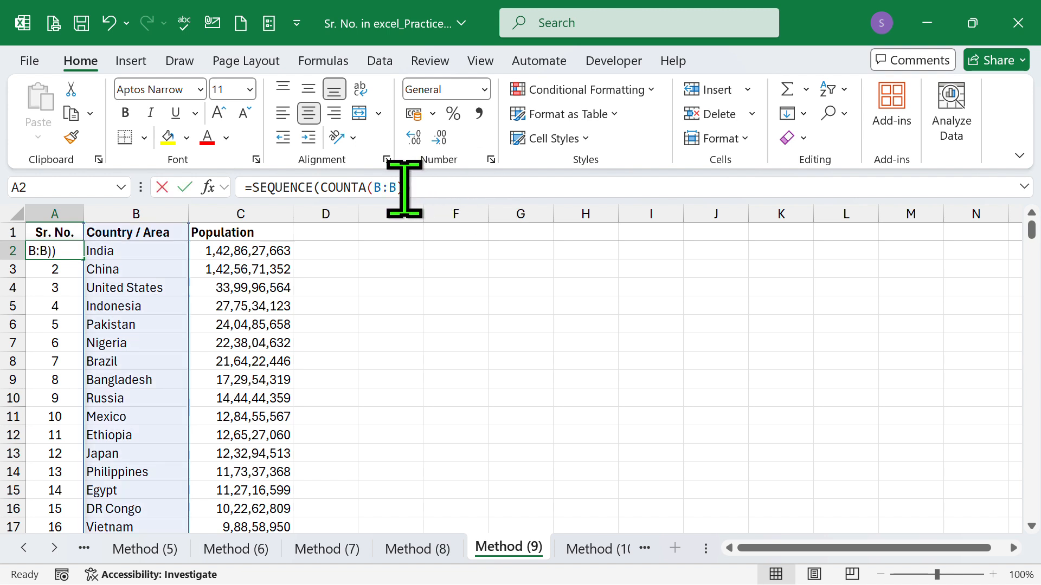
text(-)
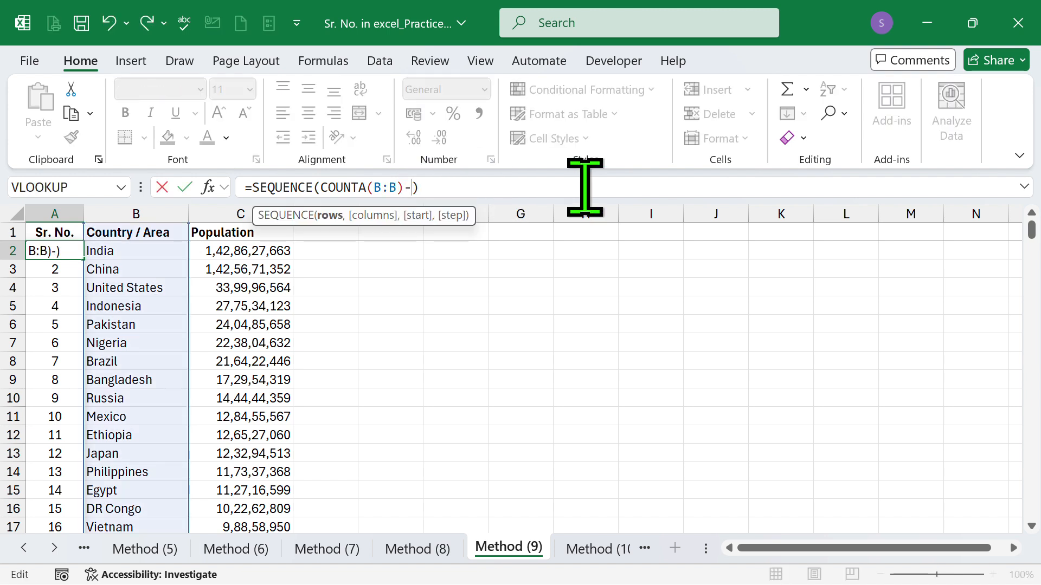
text(1)
key(Return)
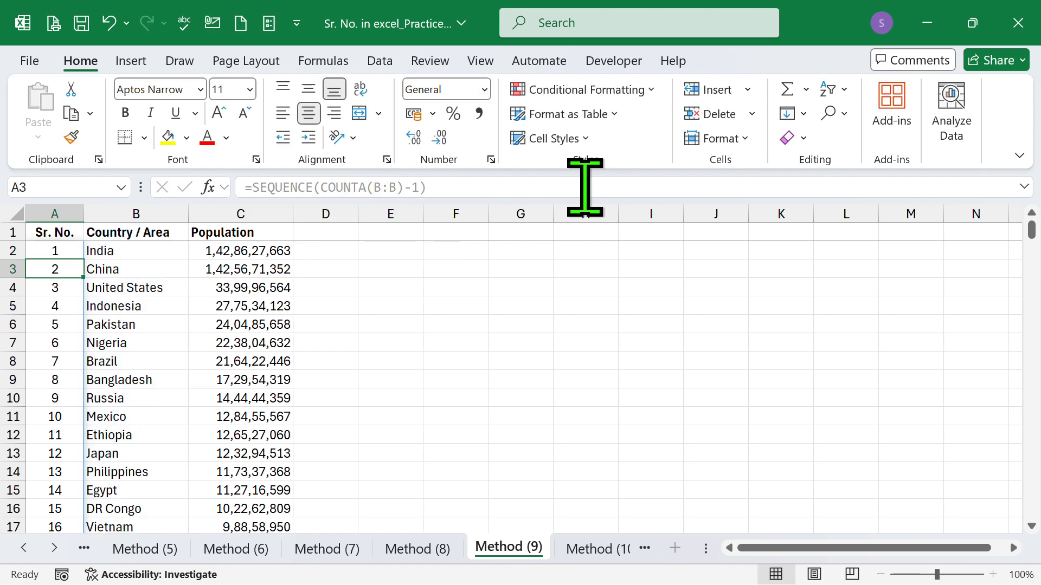
scroll(208, 447, down, 5)
click(140, 467)
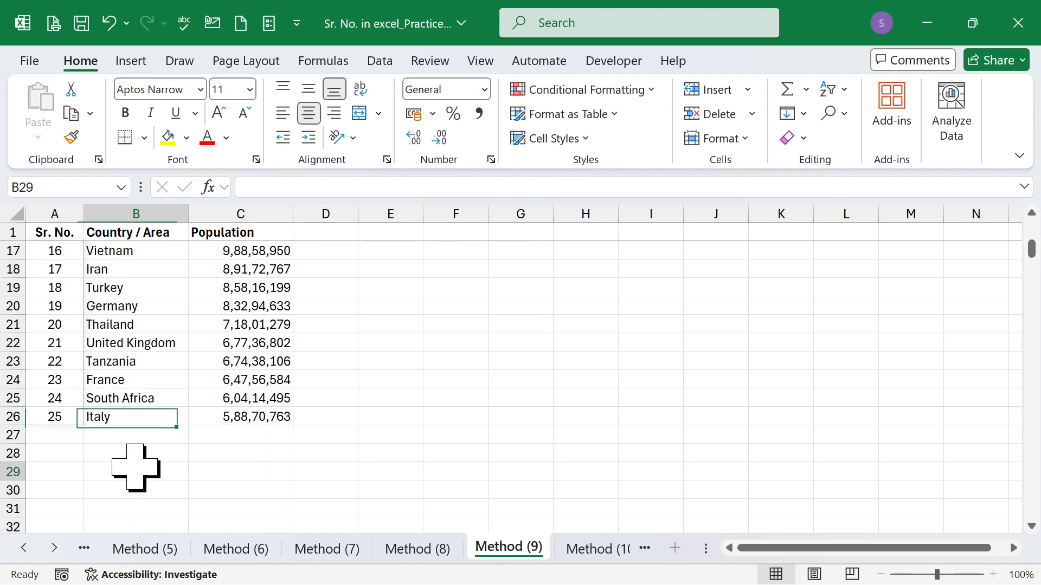
Step: Test the automatic numbering by entering Sri Lanka in cell B27 and clearing it again
click(131, 434)
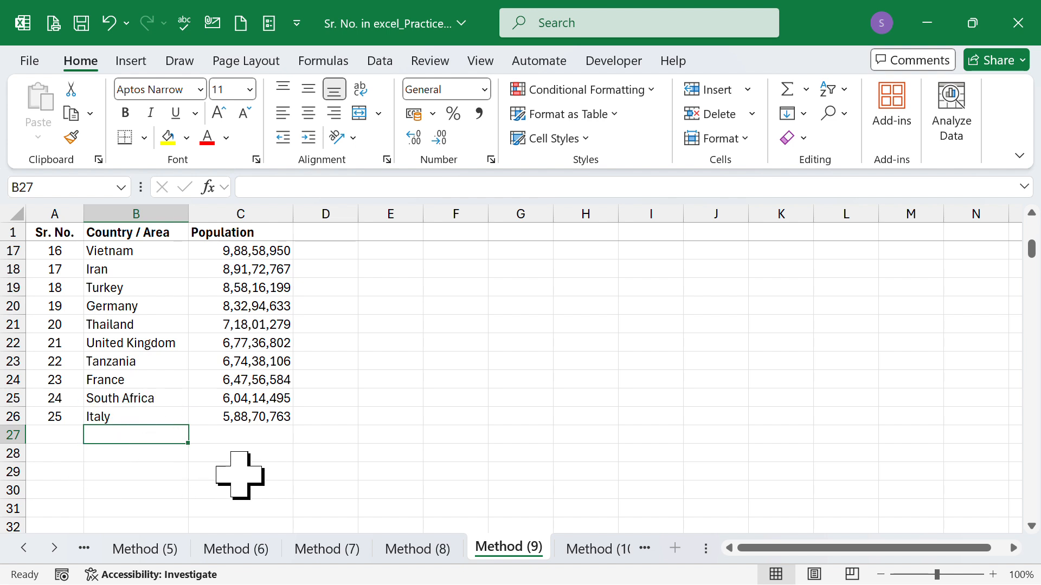
text(Sr.)
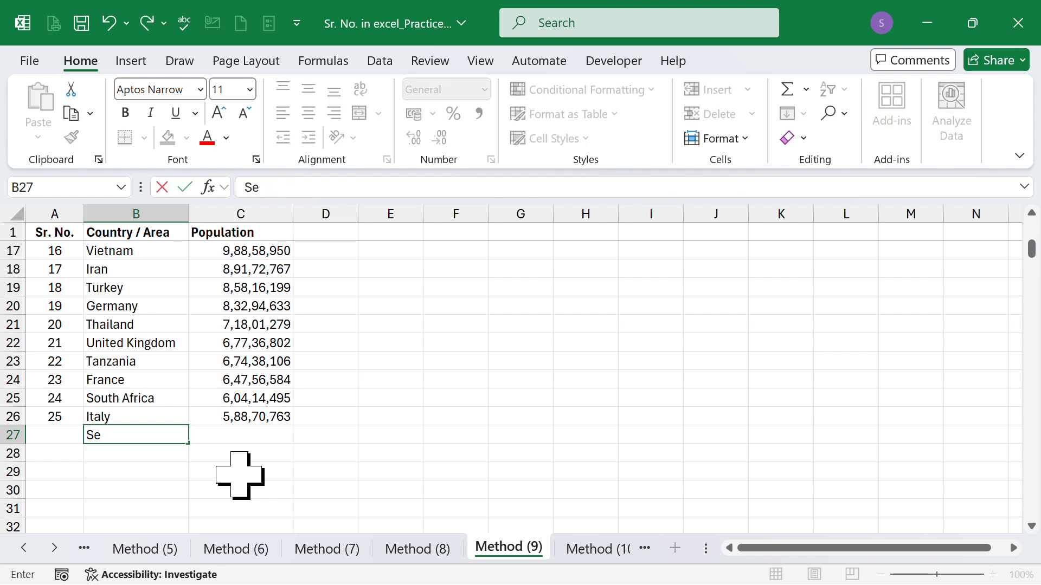
text( Lanka)
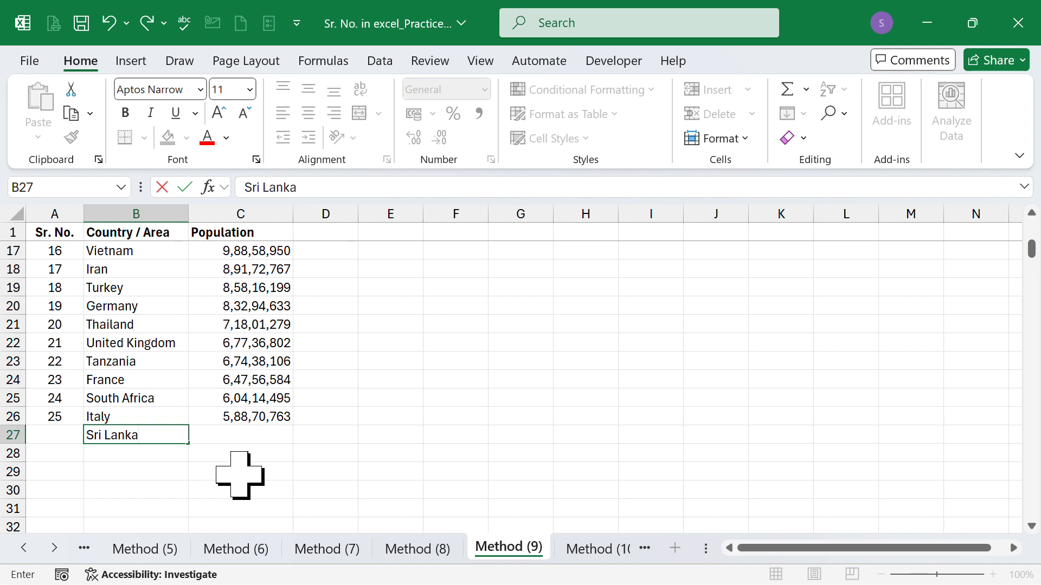
key(Return)
key(Left)
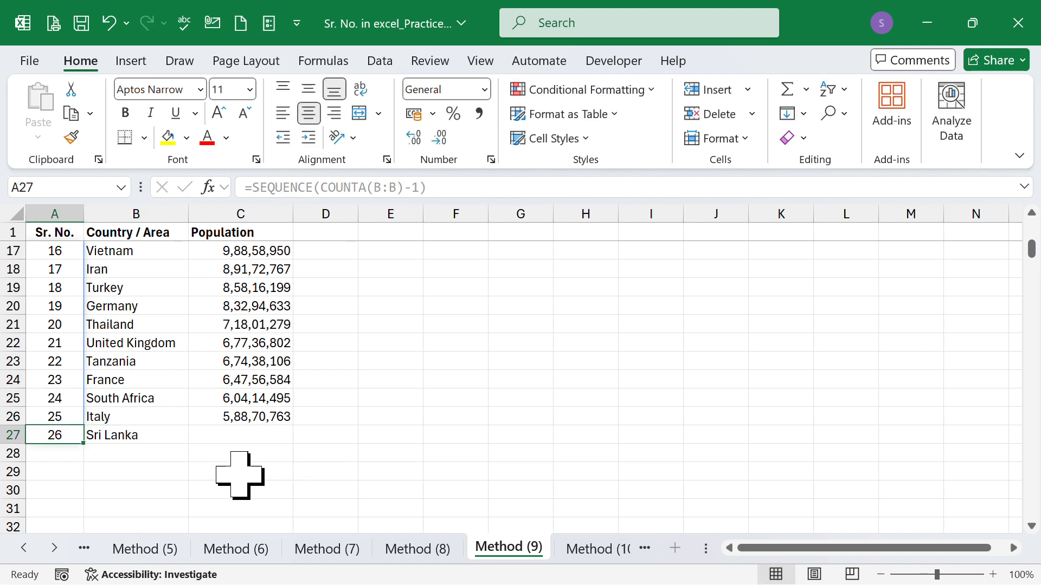
key(Right)
key(Delete)
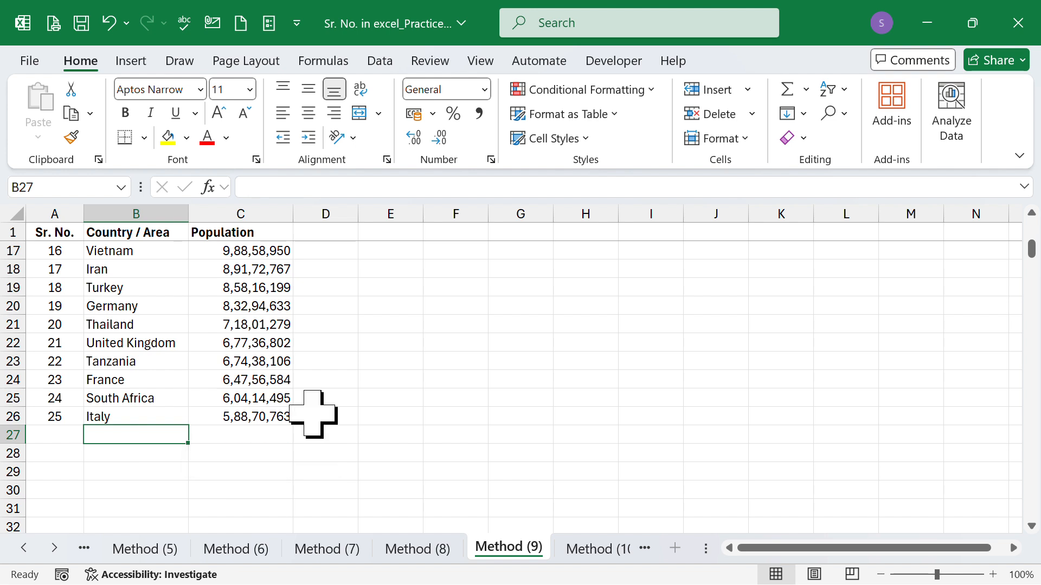
Step: Group the sheets Method (1) through Method (10) so that an entry applies to all of them
key(ctrl+Page_Down)
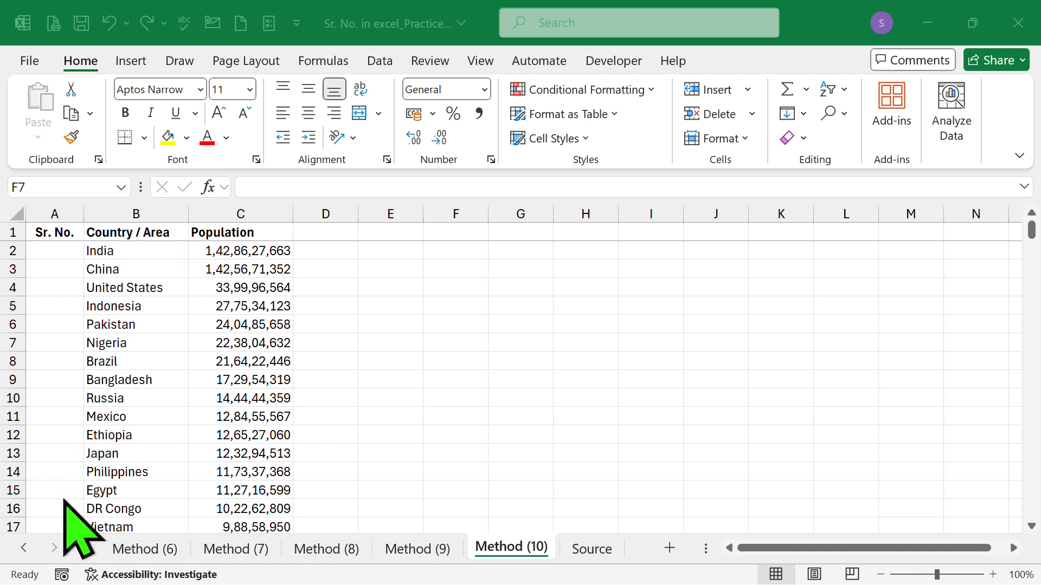
click(22, 549)
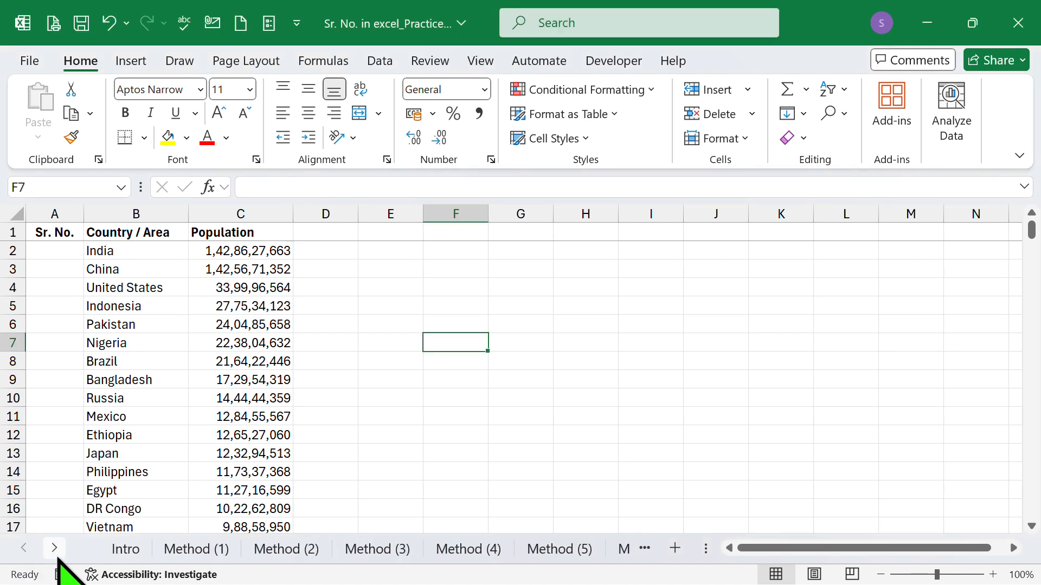
shift+click(189, 549)
click(54, 548)
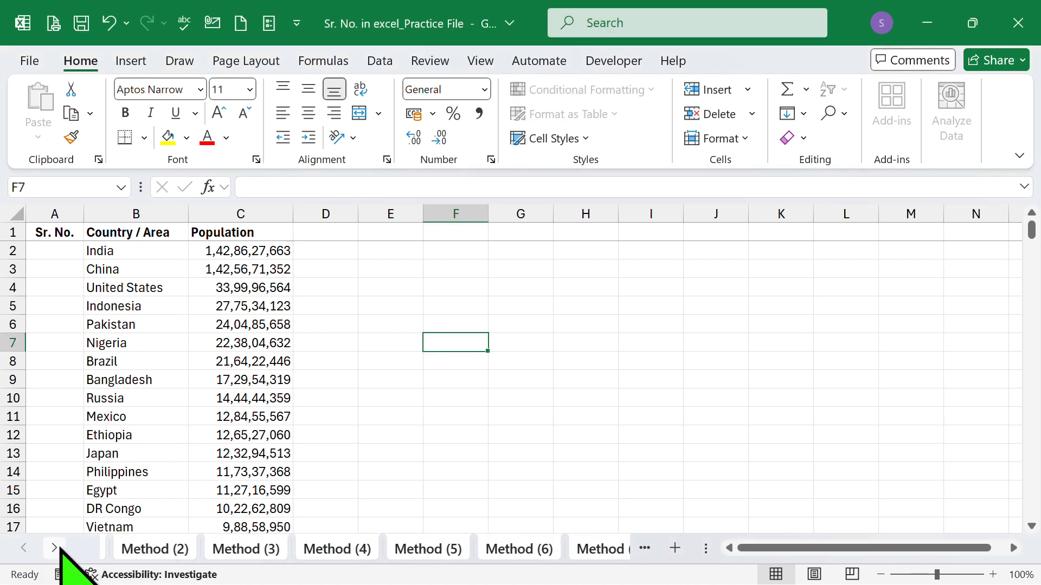
click(54, 548)
click(55, 548)
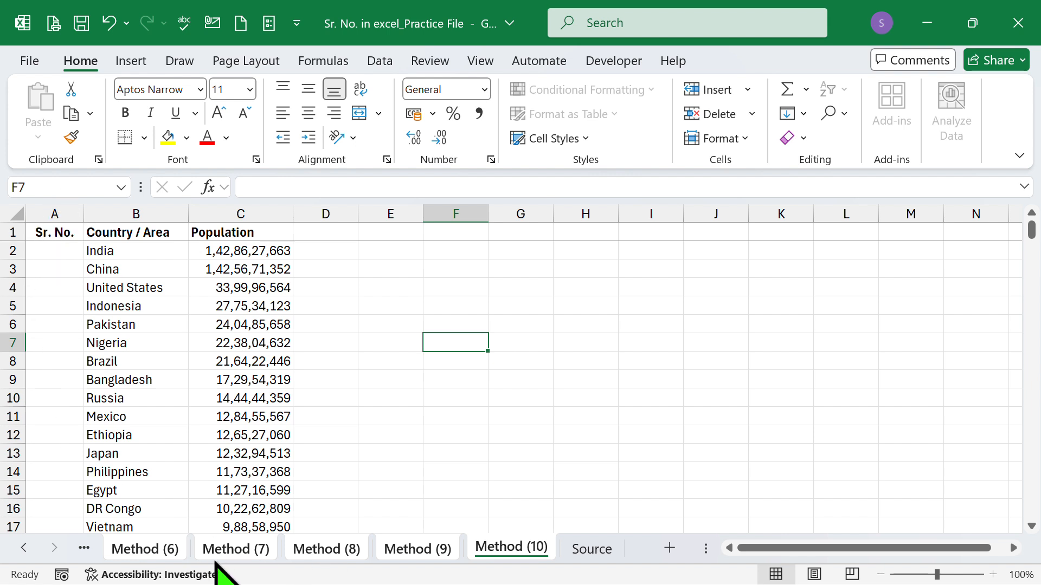
Step: Enter =SEQUENCE(COUNTA(C:C)-1) in cell D2 of the grouped sheets, counting the whole Population column without its header, and check the last rows
click(337, 251)
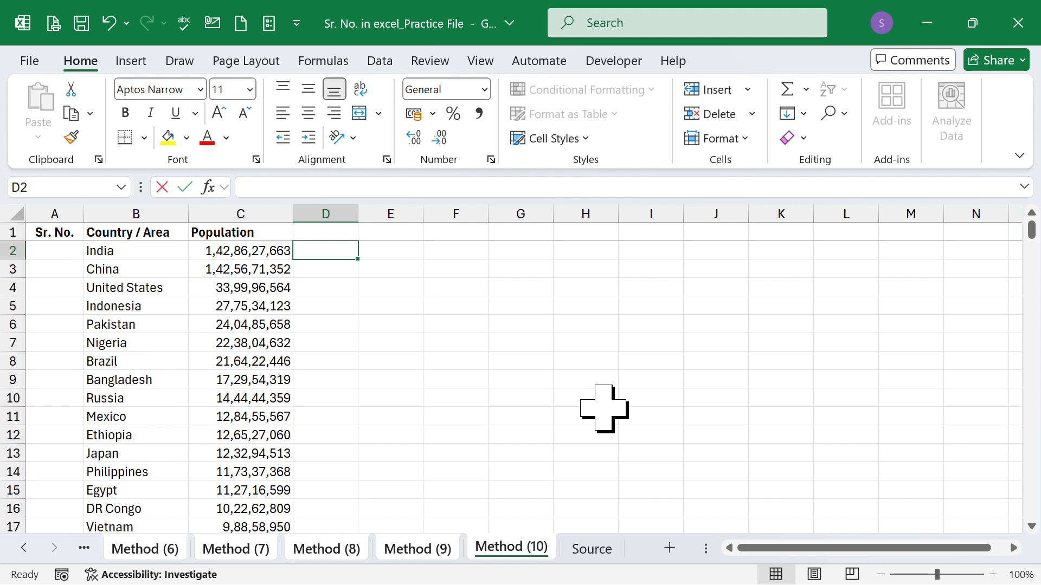
text(=se)
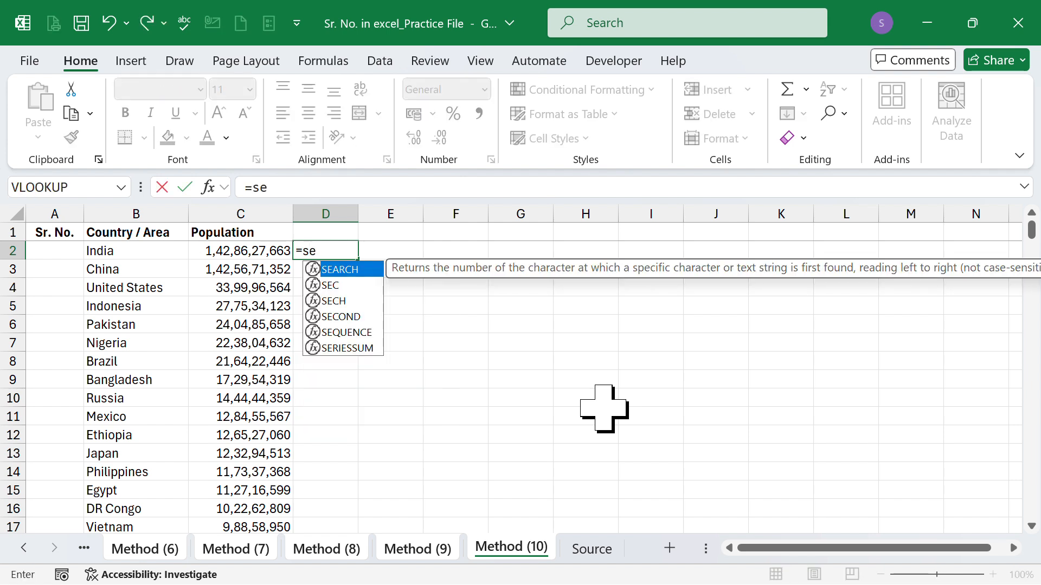
key(Down)
key(Down)
key(Down)
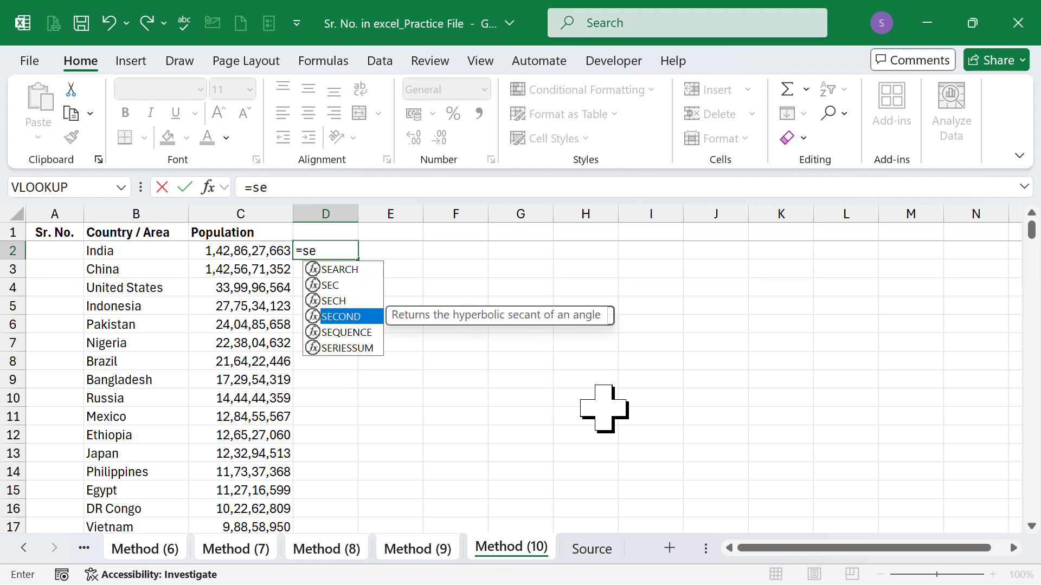
key(Down)
key(Tab)
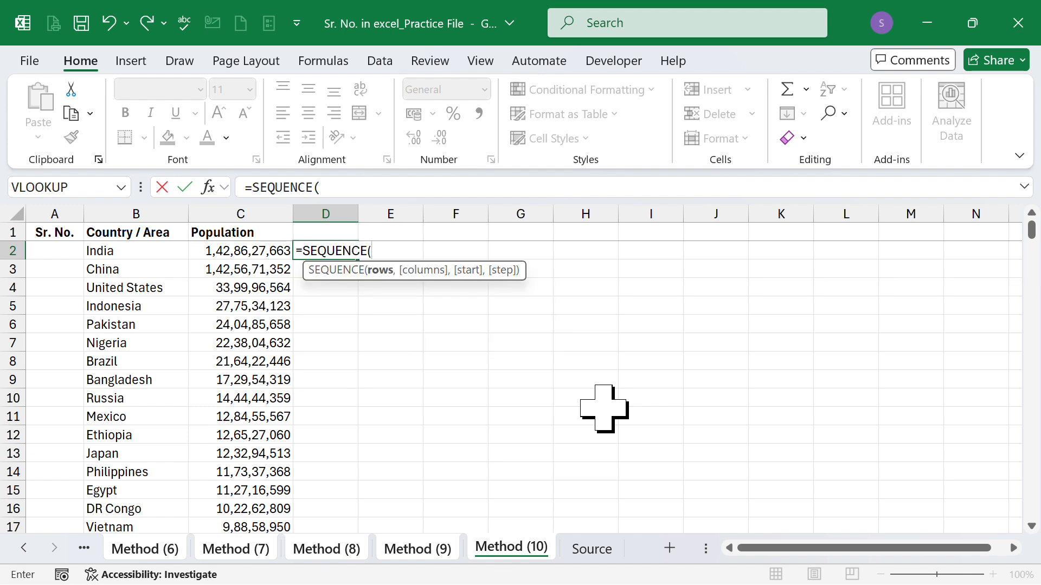
text(coun)
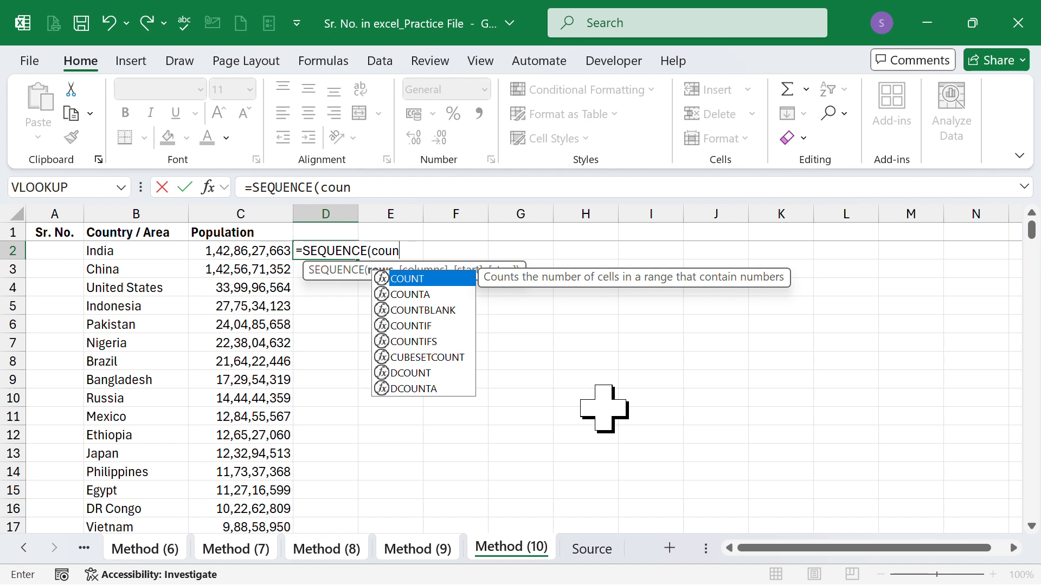
key(Down)
key(Tab)
key(Left)
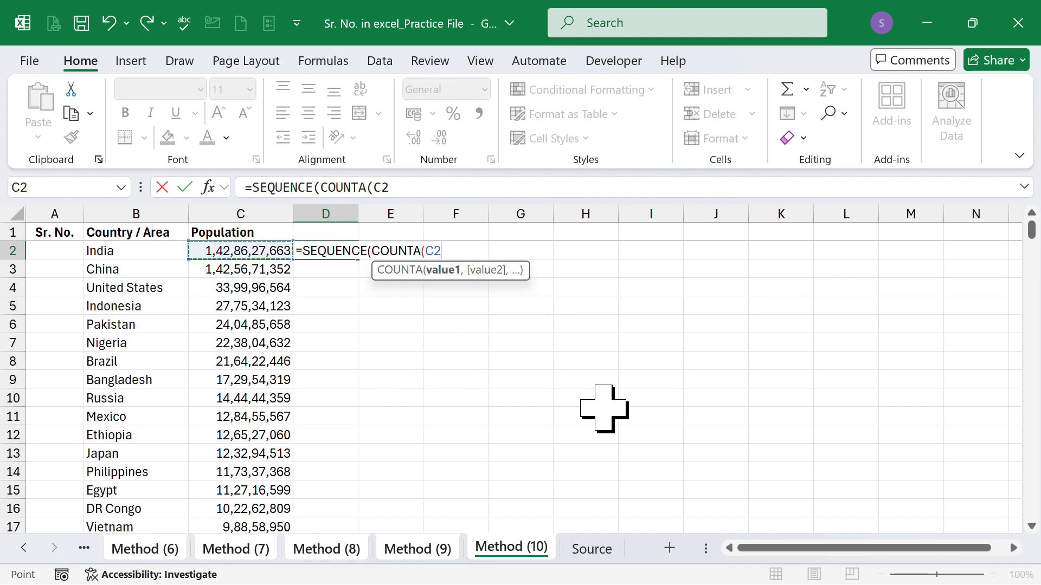
key(ctrl+space)
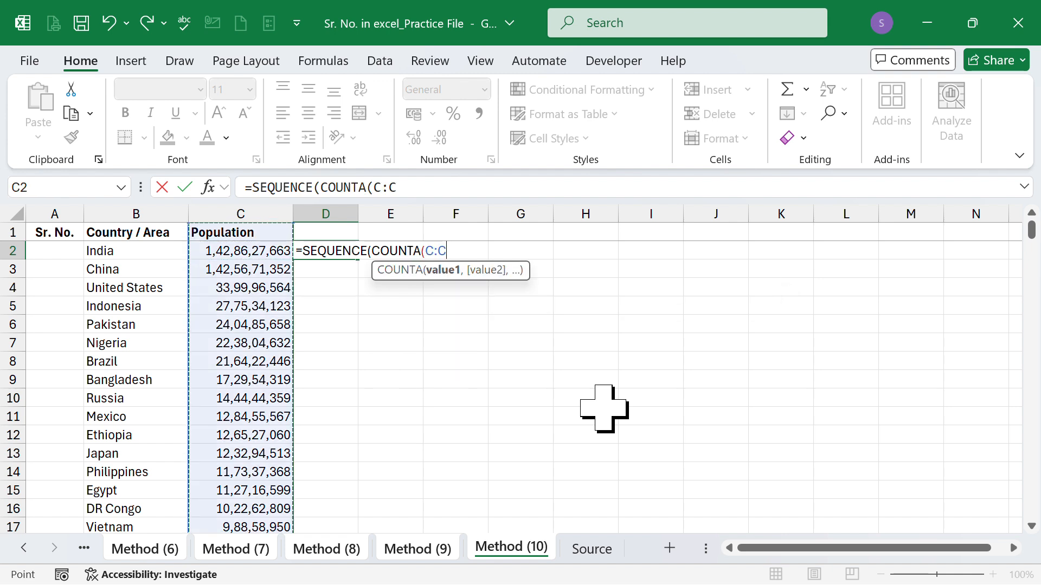
text(-1)
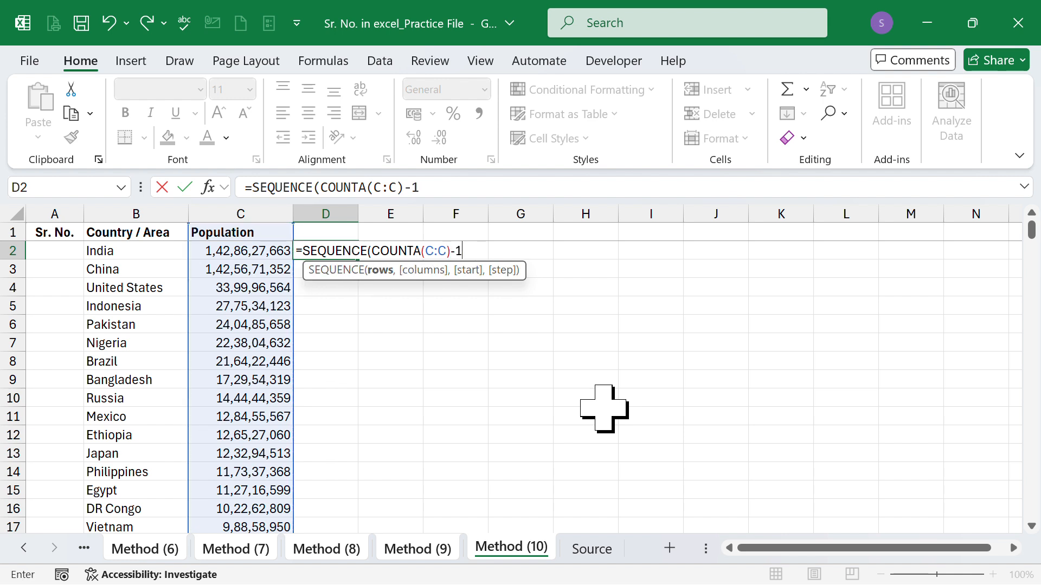
text())
key(Return)
key(Up)
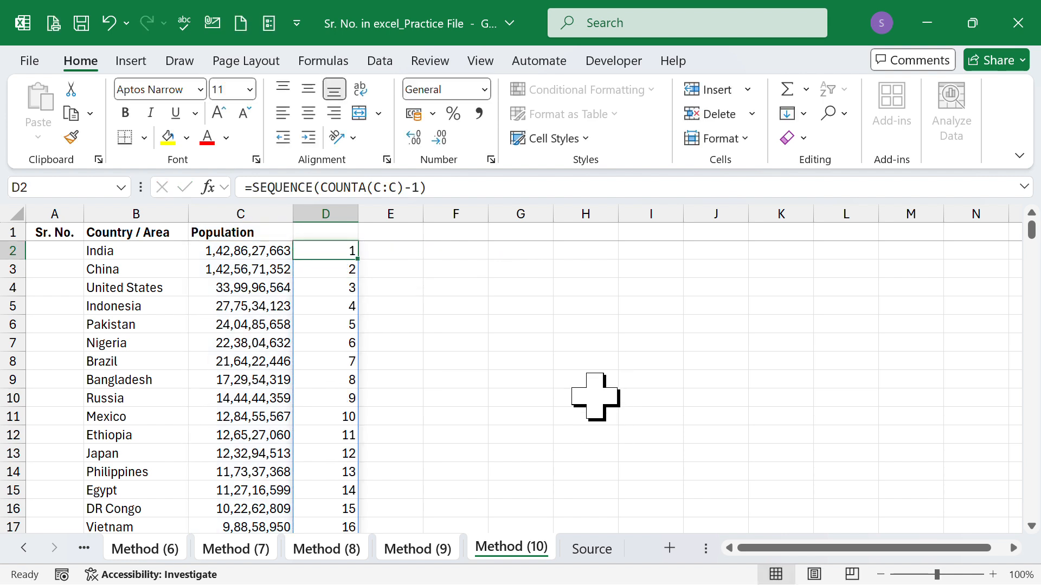
scroll(537, 390, down, 4)
scroll(472, 430, down, 1)
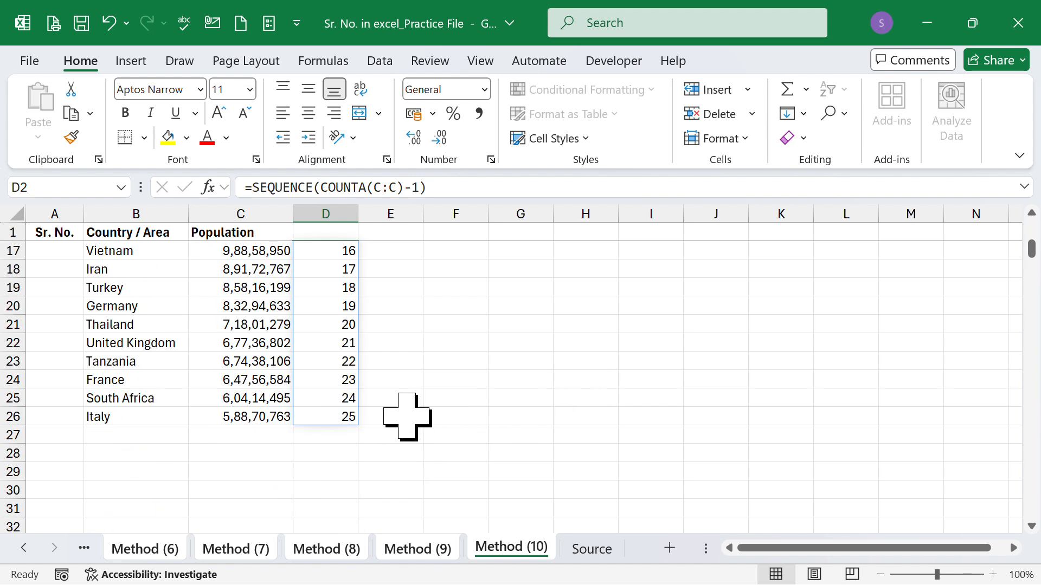
scroll(404, 380, up, 5)
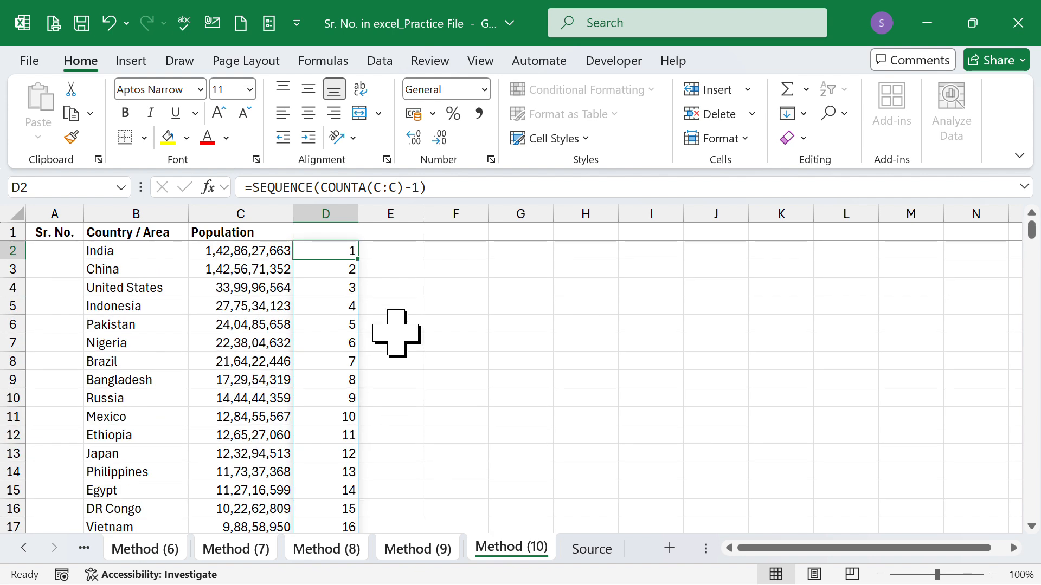
Step: Ungroup the sheets by switching to the Source sheet, and check column D on the Method (10) and Method (9) sheets
click(595, 549)
click(518, 549)
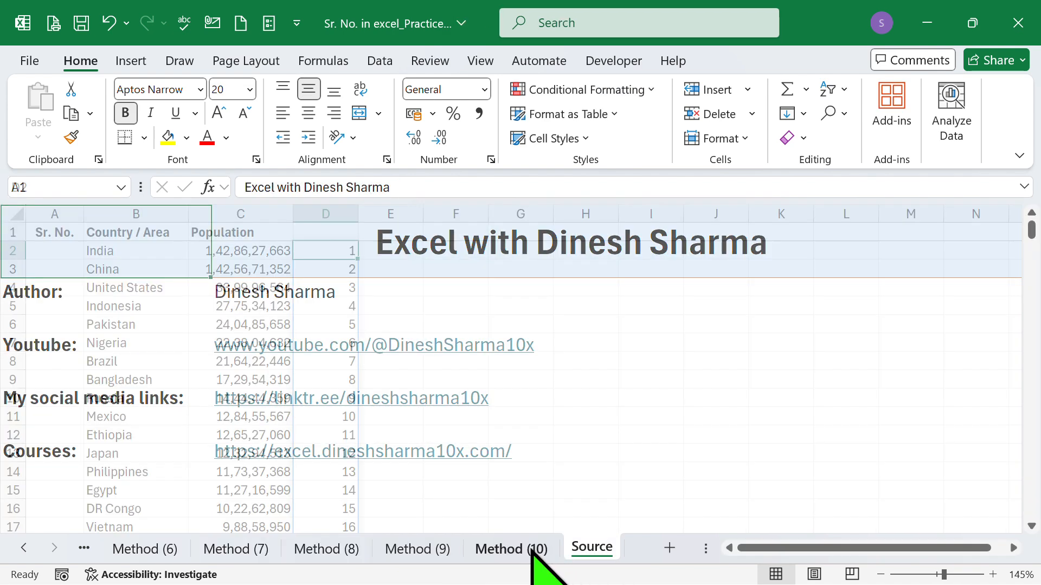
click(514, 418)
click(428, 553)
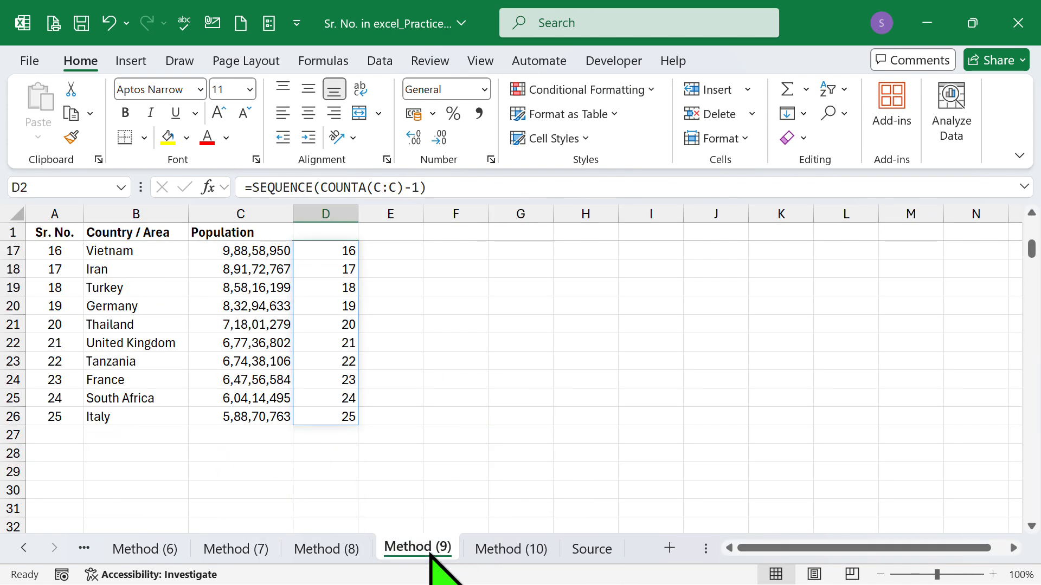
scroll(450, 477, up, 5)
click(508, 332)
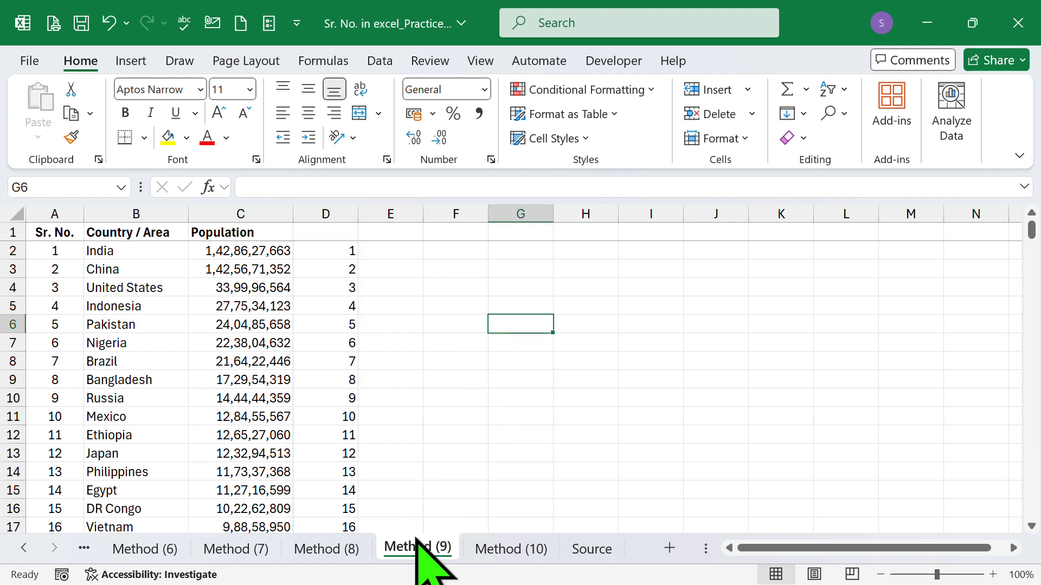
Step: Examine the serial numbers in column D on each sheet from Method (8) back to Method (1)
click(331, 550)
click(239, 550)
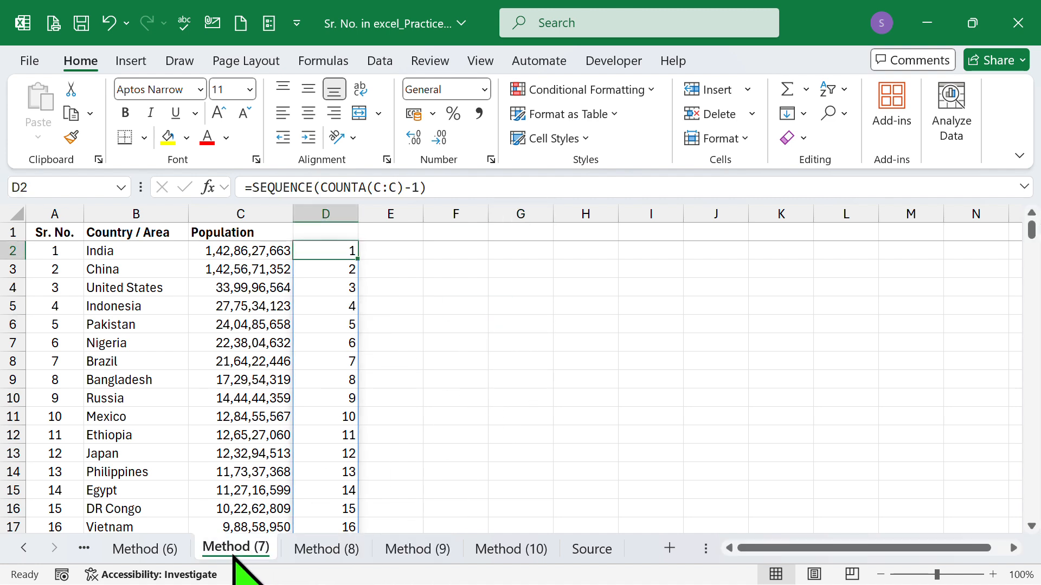
click(157, 551)
click(24, 548)
click(24, 548)
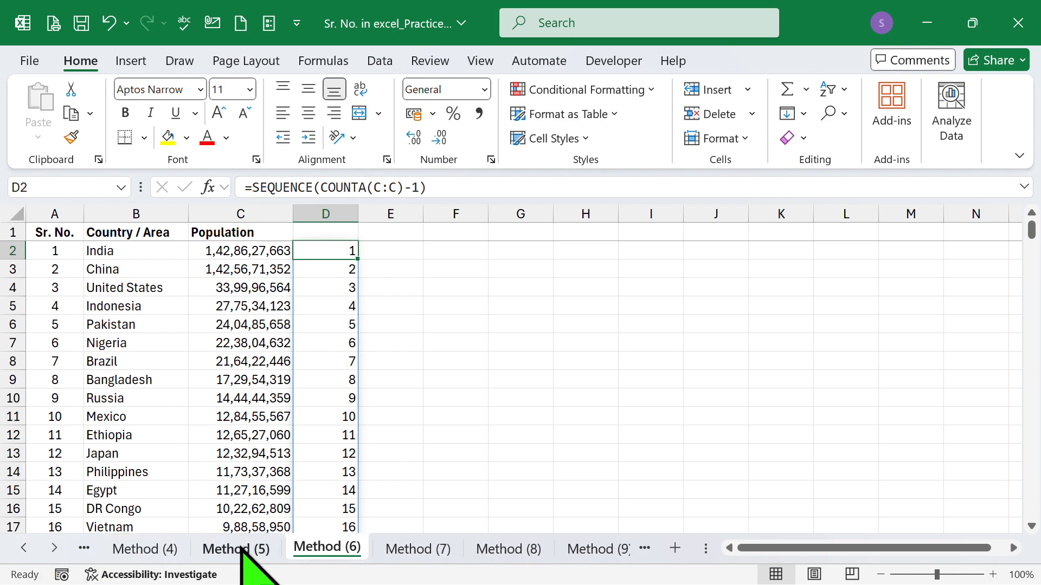
click(239, 550)
click(157, 550)
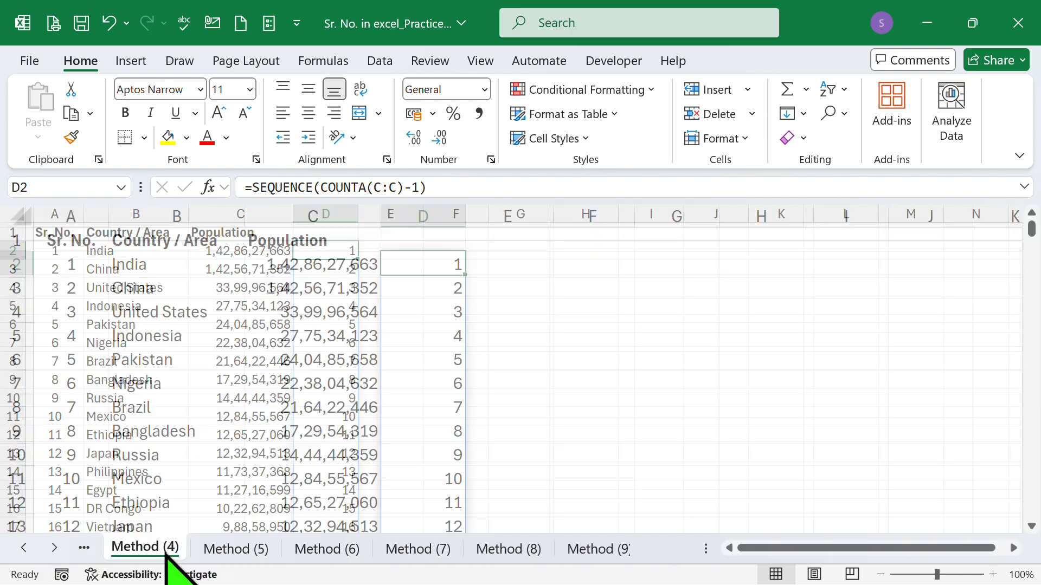
click(26, 548)
click(324, 548)
click(257, 554)
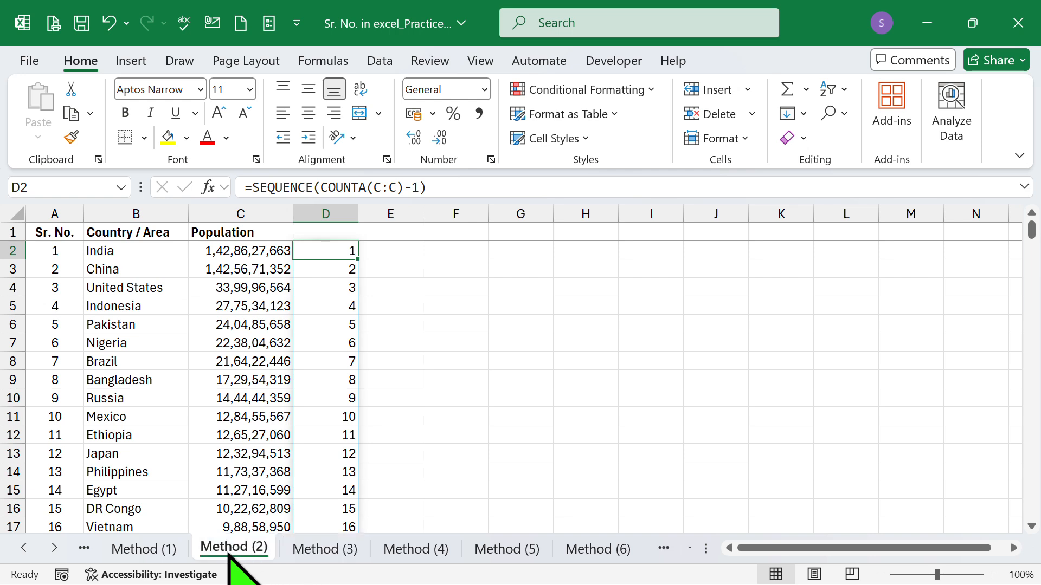
click(142, 550)
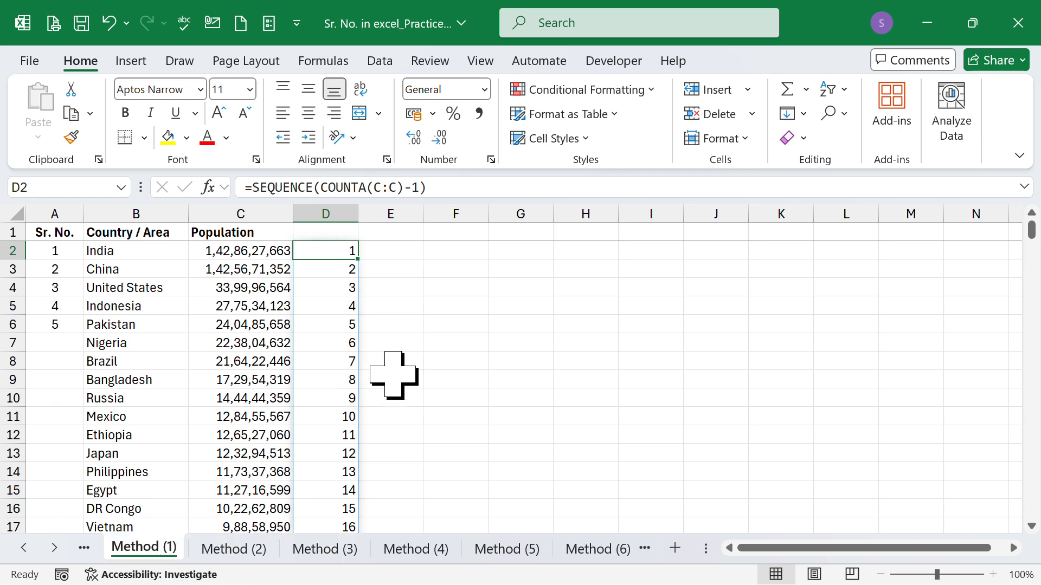